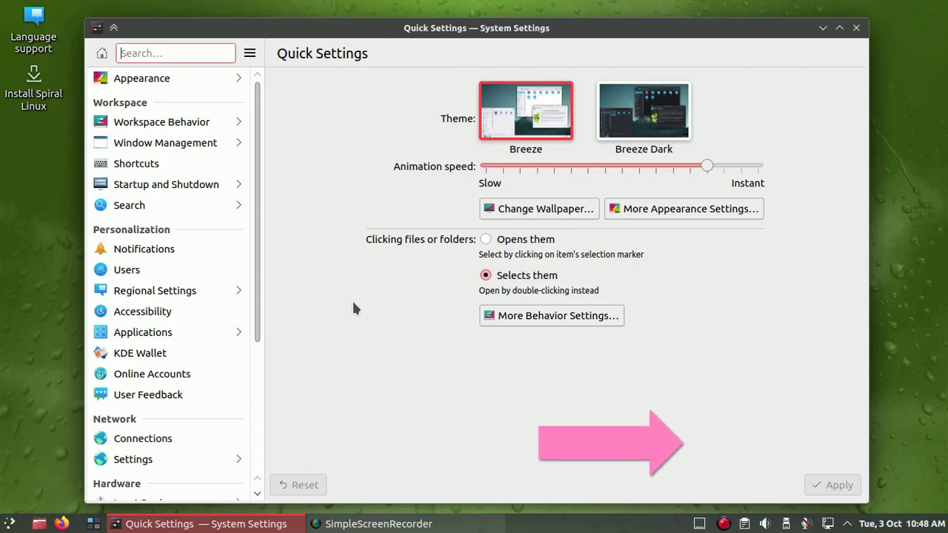
{"action": "left_click", "coordinate": [9, 524]}
{"action": "left_click", "coordinate": [8, 524]}
{"action": "left_click", "coordinate": [9, 524]}
{"action": "mouse_move", "coordinate": [44, 380]}
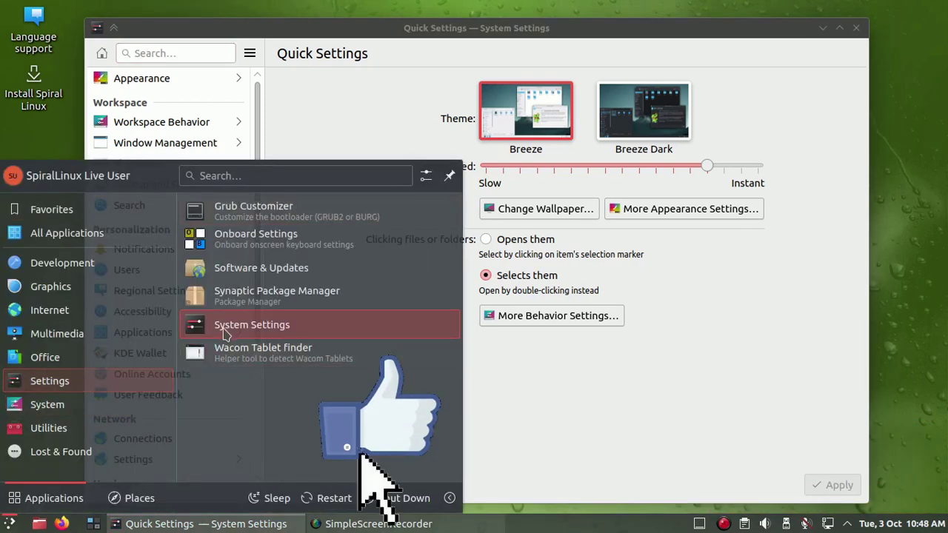
{"action": "left_click", "coordinate": [432, 47]}
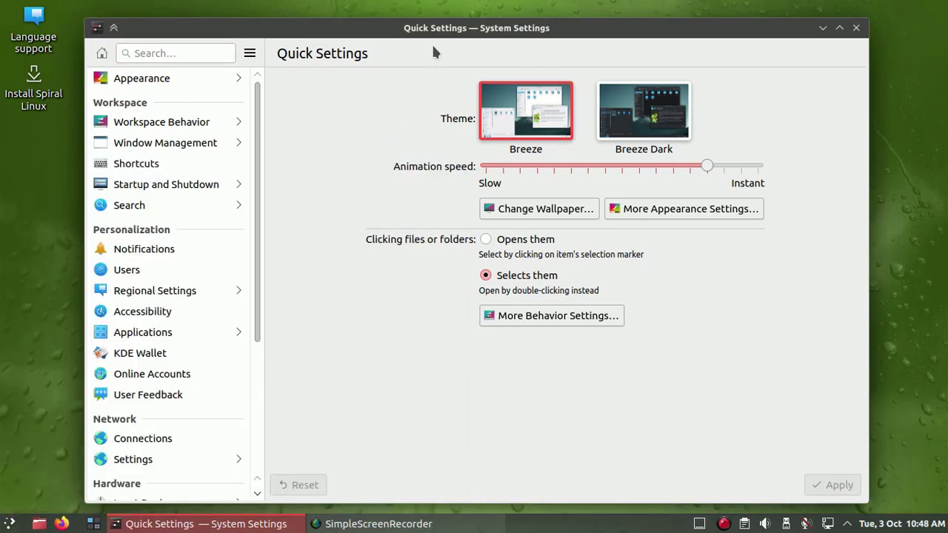
- Open the catalogue of downloadable global themes from the Appearance settings and search it for "mac"
{"action": "left_click", "coordinate": [147, 82]}
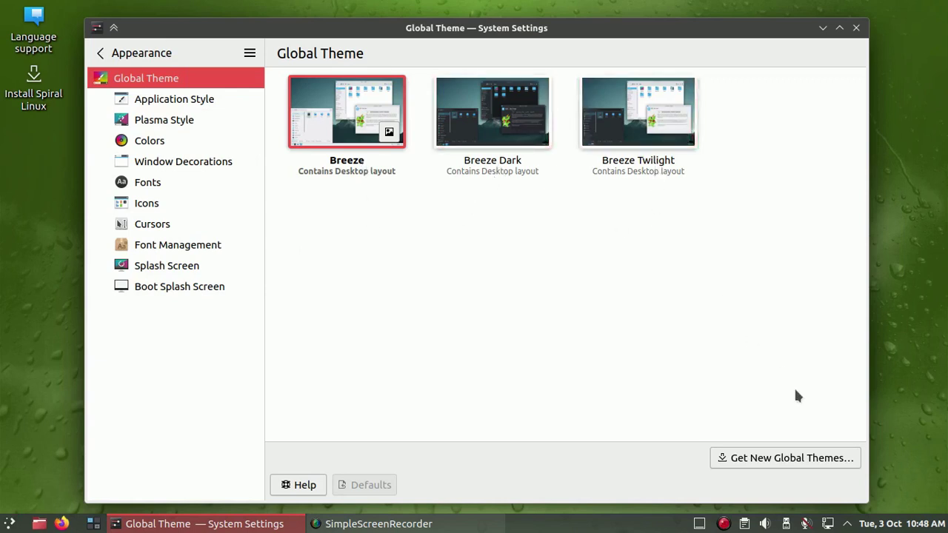
{"action": "left_click", "coordinate": [778, 459]}
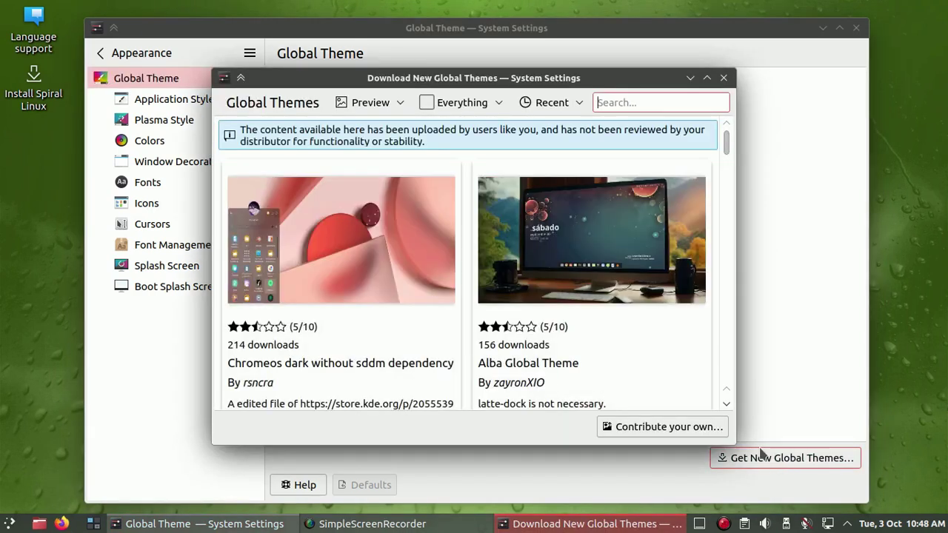
{"action": "scroll", "coordinate": [675, 273], "scroll_direction": "down", "scroll_amount": 8}
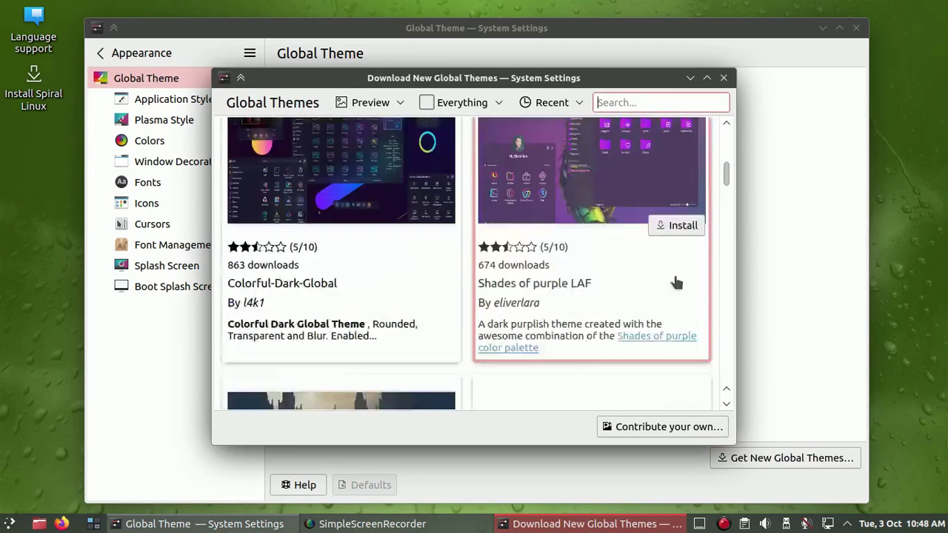
{"action": "scroll", "coordinate": [675, 275], "scroll_direction": "up", "scroll_amount": 10}
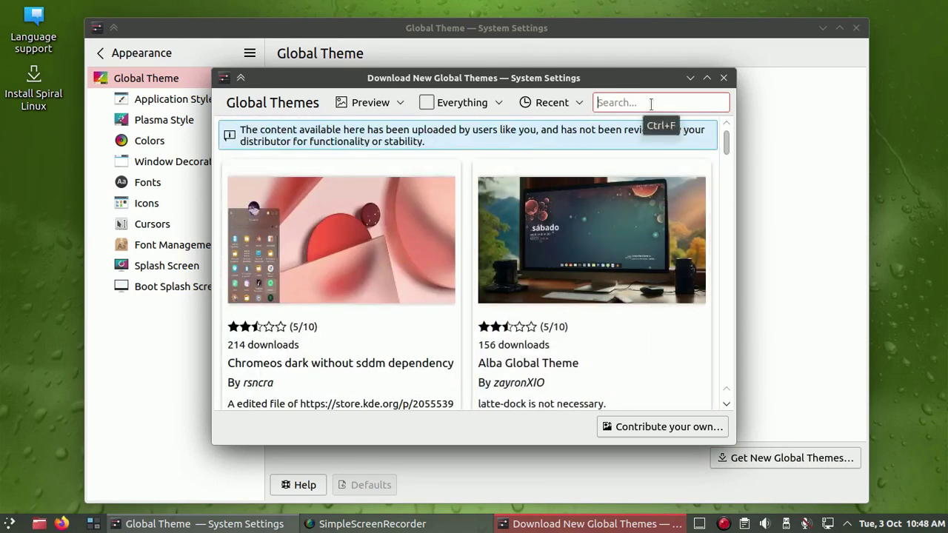
{"action": "type", "text": "mac"}
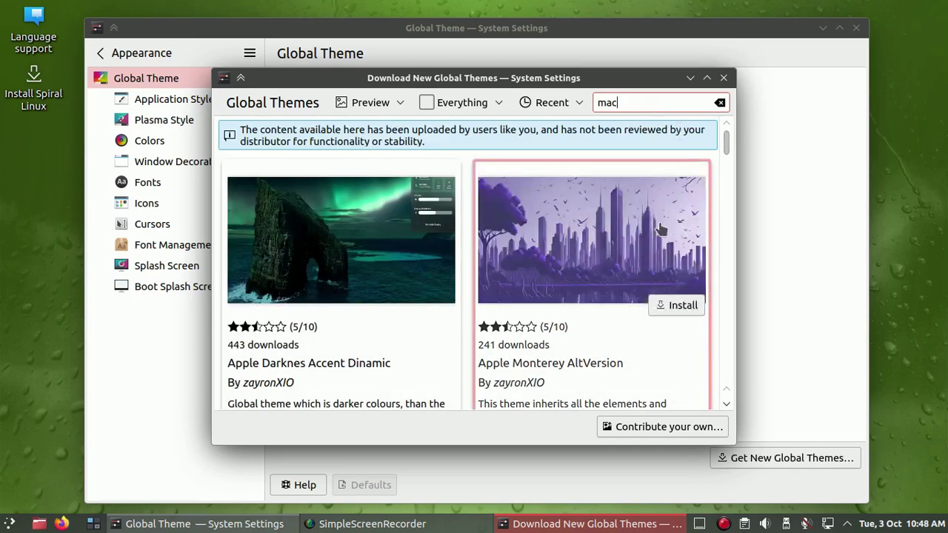
- Look through the global themes found for "mac", comparing their previews, ratings and descriptions
{"action": "scroll", "coordinate": [659, 248], "scroll_direction": "down", "scroll_amount": 1}
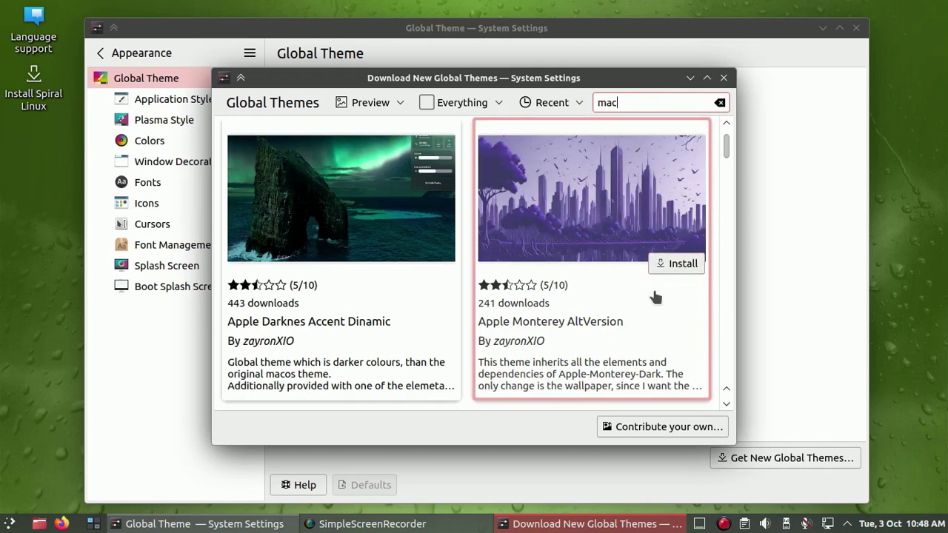
{"action": "scroll", "coordinate": [655, 297], "scroll_direction": "up", "scroll_amount": 1}
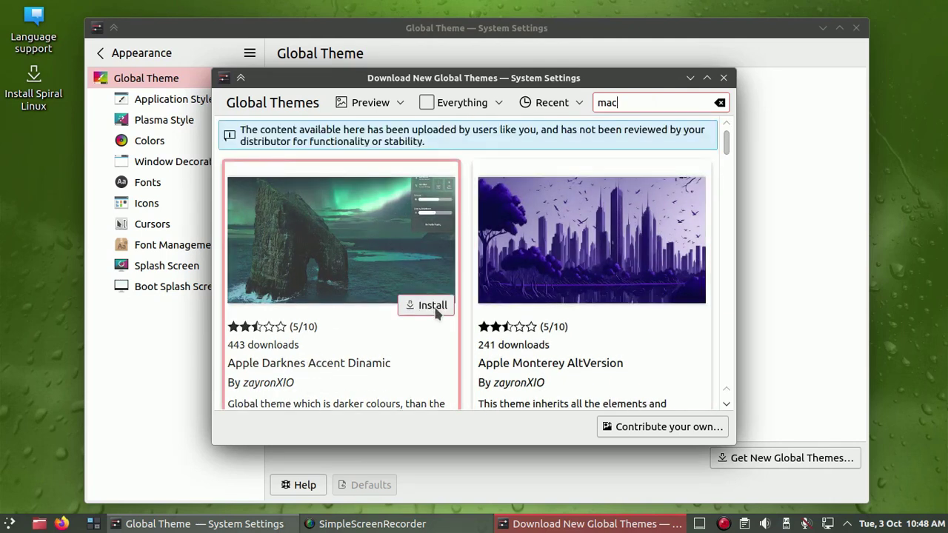
{"action": "scroll", "coordinate": [625, 300], "scroll_direction": "down", "scroll_amount": 1}
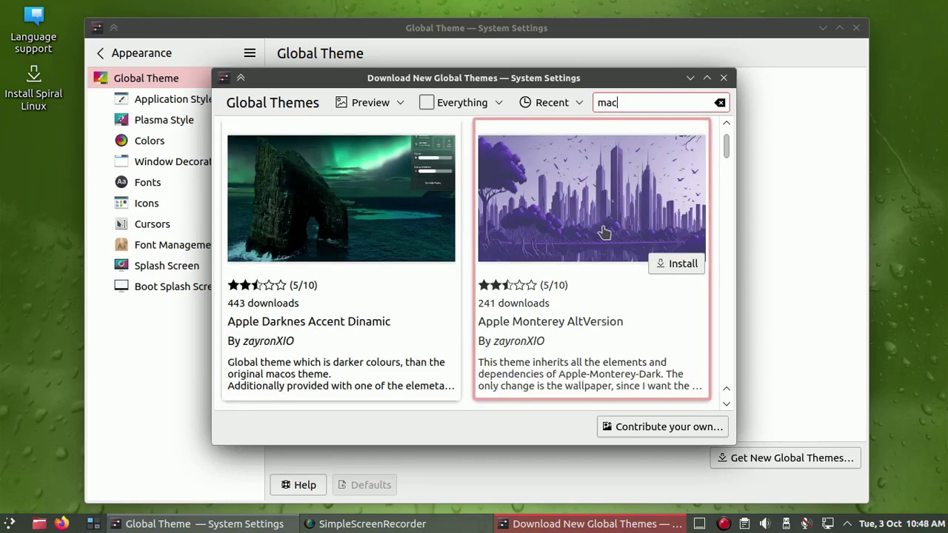
{"action": "scroll", "coordinate": [604, 232], "scroll_direction": "down", "scroll_amount": 4}
{"action": "scroll", "coordinate": [607, 257], "scroll_direction": "down", "scroll_amount": 1}
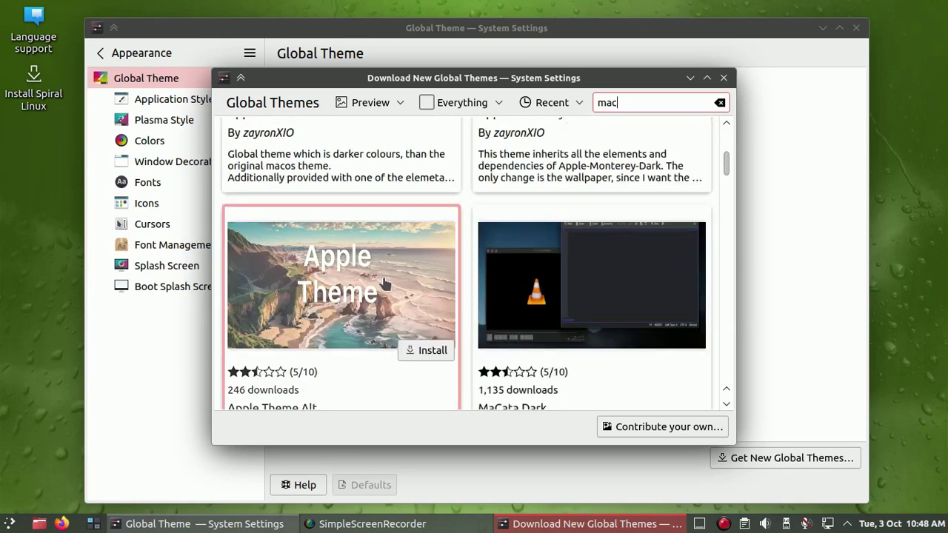
{"action": "scroll", "coordinate": [622, 226], "scroll_direction": "down", "scroll_amount": 2}
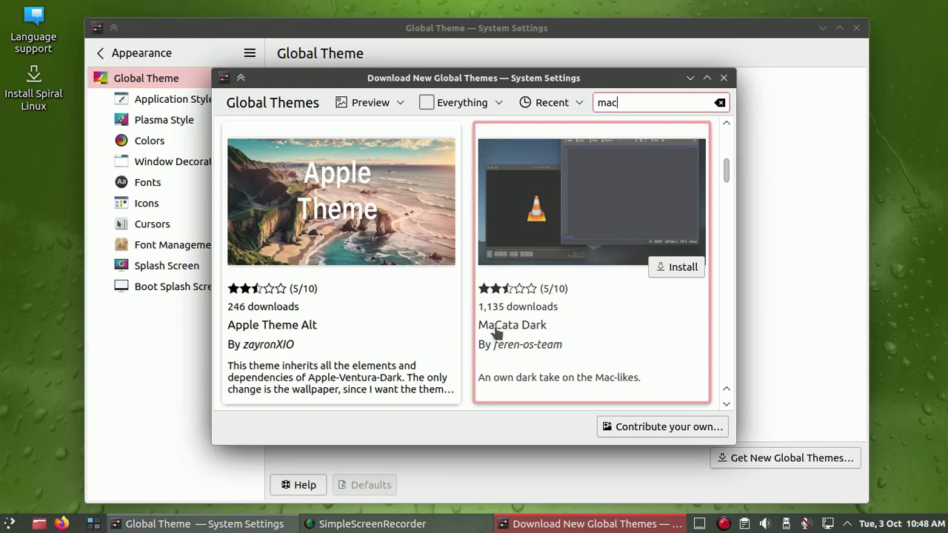
{"action": "scroll", "coordinate": [626, 309], "scroll_direction": "down", "scroll_amount": 4}
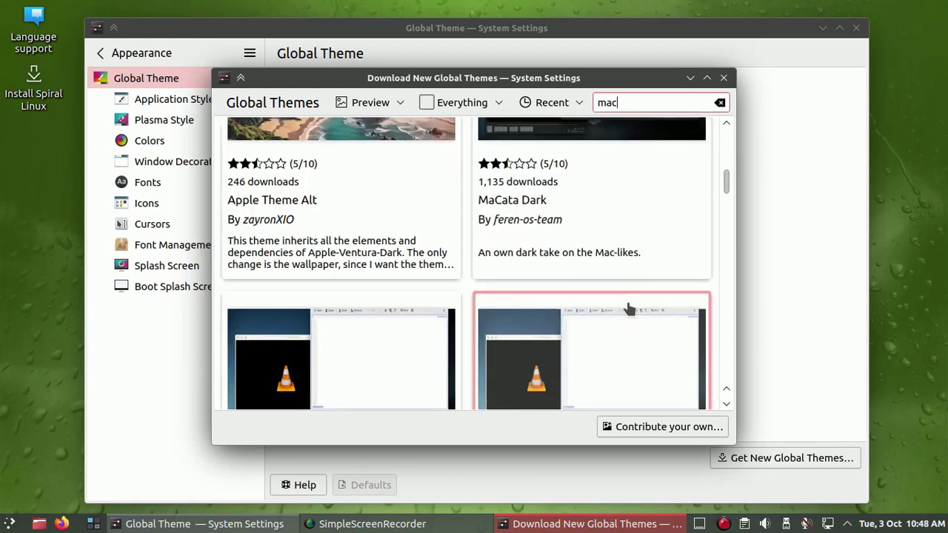
{"action": "scroll", "coordinate": [626, 305], "scroll_direction": "down", "scroll_amount": 3}
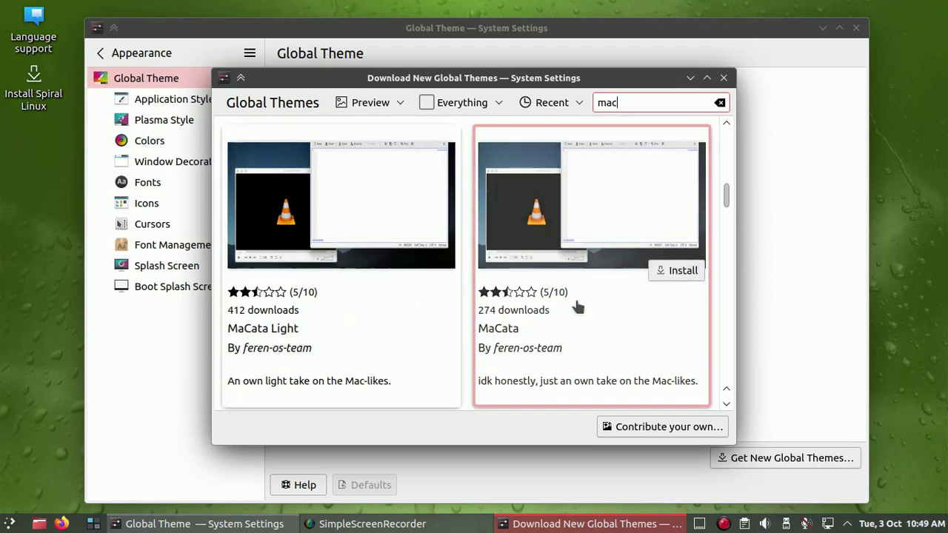
{"action": "scroll", "coordinate": [577, 303], "scroll_direction": "down", "scroll_amount": 5}
{"action": "scroll", "coordinate": [578, 305], "scroll_direction": "down", "scroll_amount": 2}
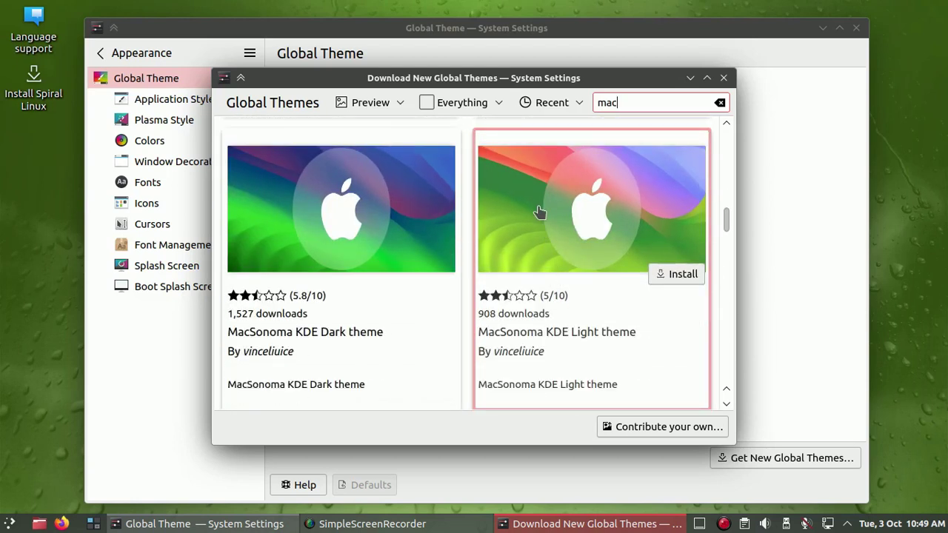
{"action": "scroll", "coordinate": [364, 245], "scroll_direction": "down", "scroll_amount": 5}
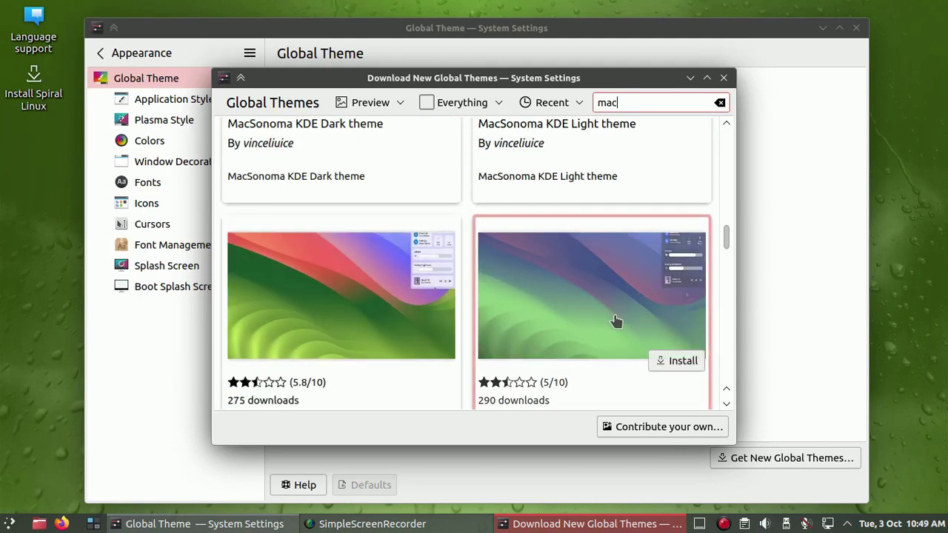
{"action": "scroll", "coordinate": [615, 320], "scroll_direction": "down", "scroll_amount": 2}
{"action": "scroll", "coordinate": [386, 318], "scroll_direction": "down", "scroll_amount": 4}
{"action": "scroll", "coordinate": [383, 317], "scroll_direction": "down", "scroll_amount": 3}
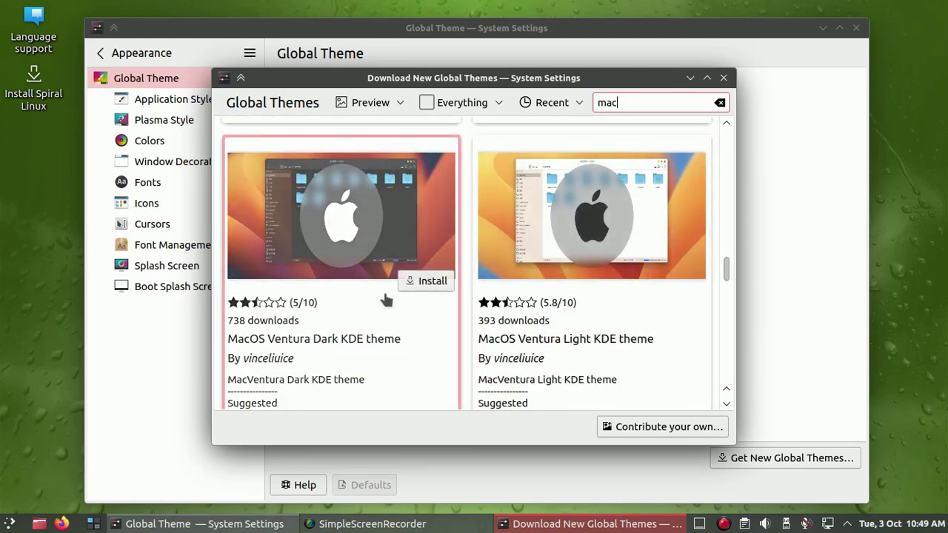
{"action": "scroll", "coordinate": [383, 300], "scroll_direction": "down", "scroll_amount": 6}
{"action": "scroll", "coordinate": [590, 237], "scroll_direction": "down", "scroll_amount": 4}
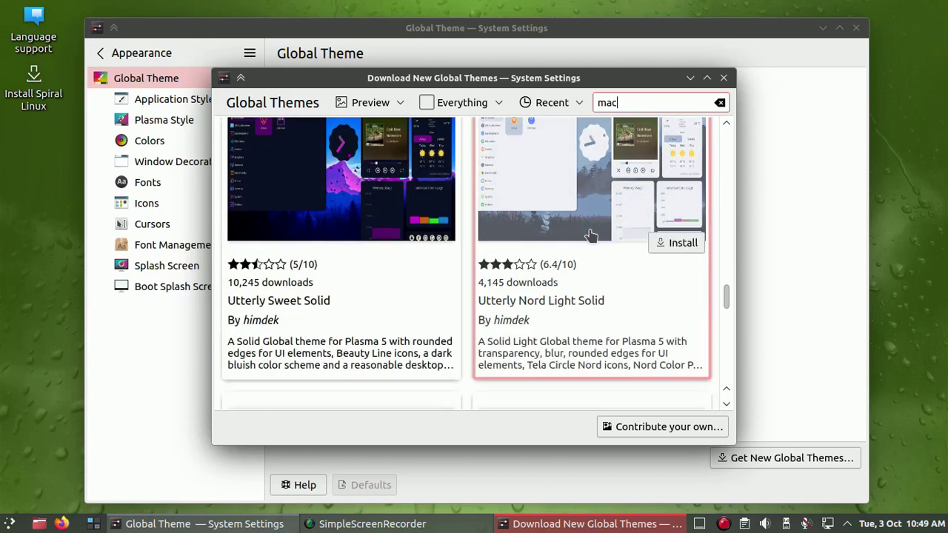
{"action": "scroll", "coordinate": [590, 237], "scroll_direction": "down", "scroll_amount": 4}
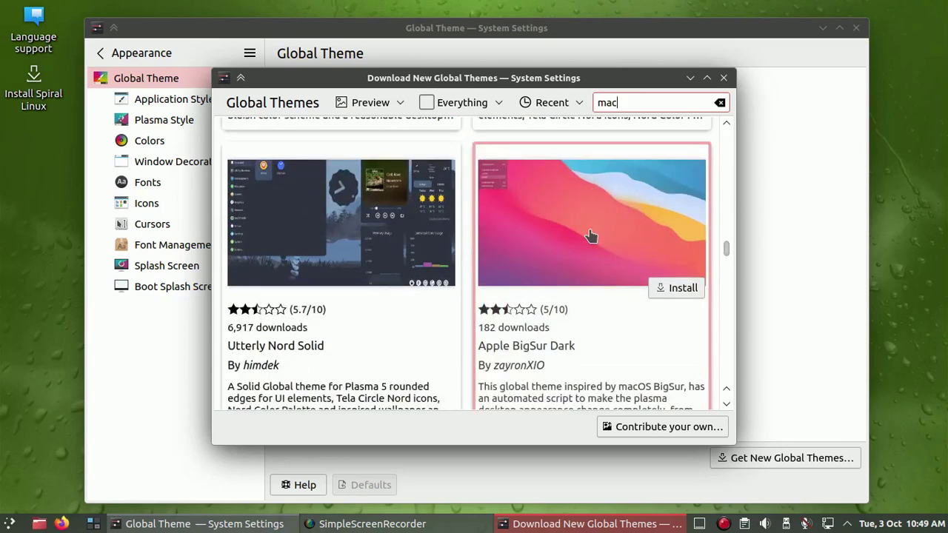
{"action": "scroll", "coordinate": [528, 220], "scroll_direction": "down", "scroll_amount": 6}
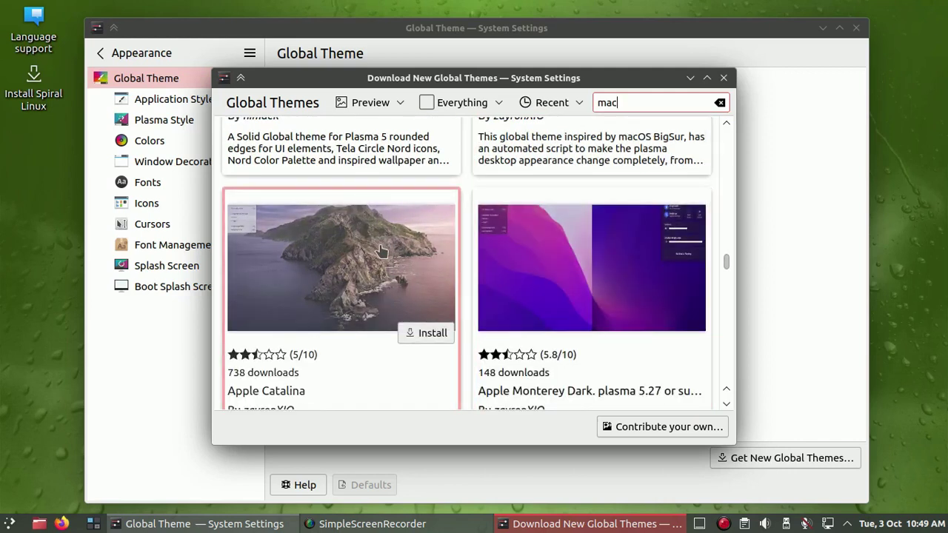
{"action": "scroll", "coordinate": [598, 230], "scroll_direction": "down", "scroll_amount": 1}
{"action": "scroll", "coordinate": [599, 259], "scroll_direction": "down", "scroll_amount": 4}
{"action": "scroll", "coordinate": [600, 260], "scroll_direction": "down", "scroll_amount": 3}
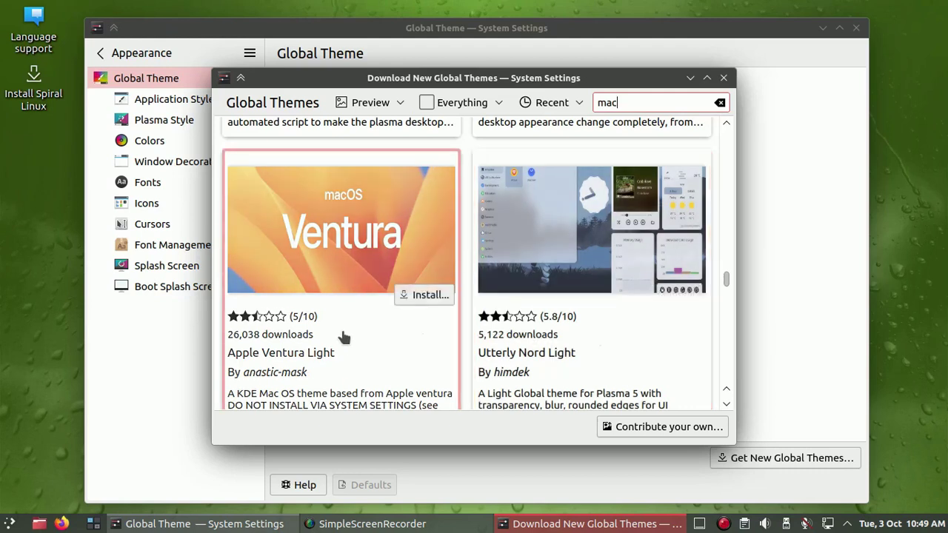
{"action": "scroll", "coordinate": [342, 335], "scroll_direction": "down", "scroll_amount": 10}
{"action": "scroll", "coordinate": [367, 322], "scroll_direction": "down", "scroll_amount": 4}
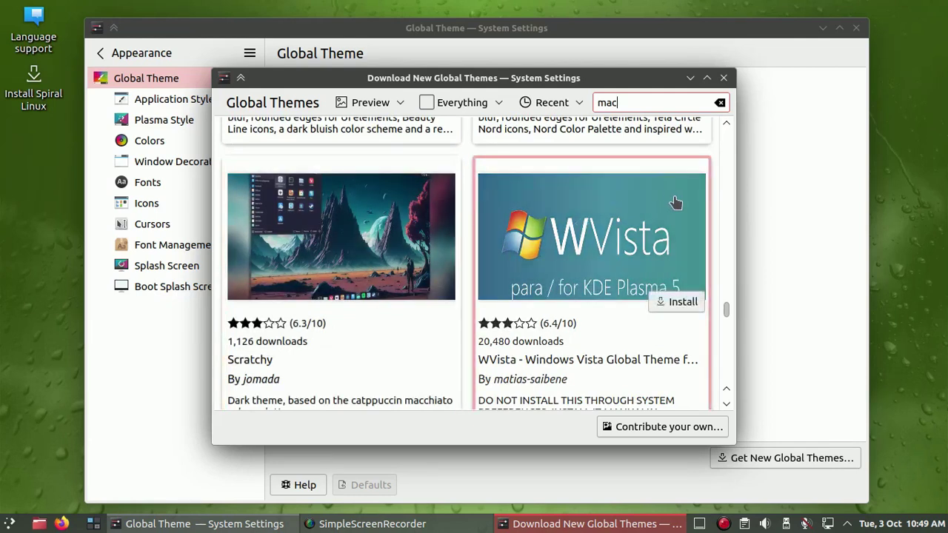
{"action": "scroll", "coordinate": [412, 213], "scroll_direction": "down", "scroll_amount": 1}
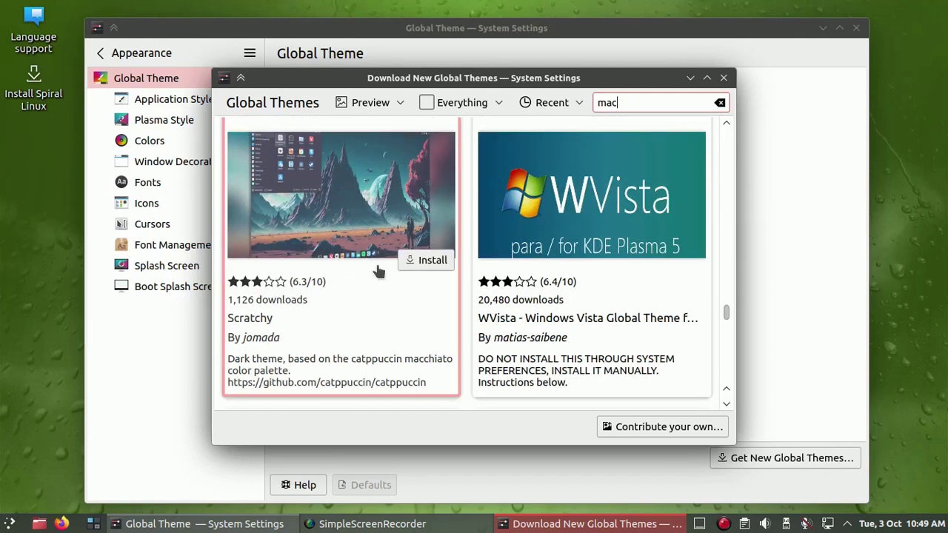
{"action": "scroll", "coordinate": [378, 262], "scroll_direction": "down", "scroll_amount": 5}
{"action": "scroll", "coordinate": [500, 241], "scroll_direction": "down", "scroll_amount": 3}
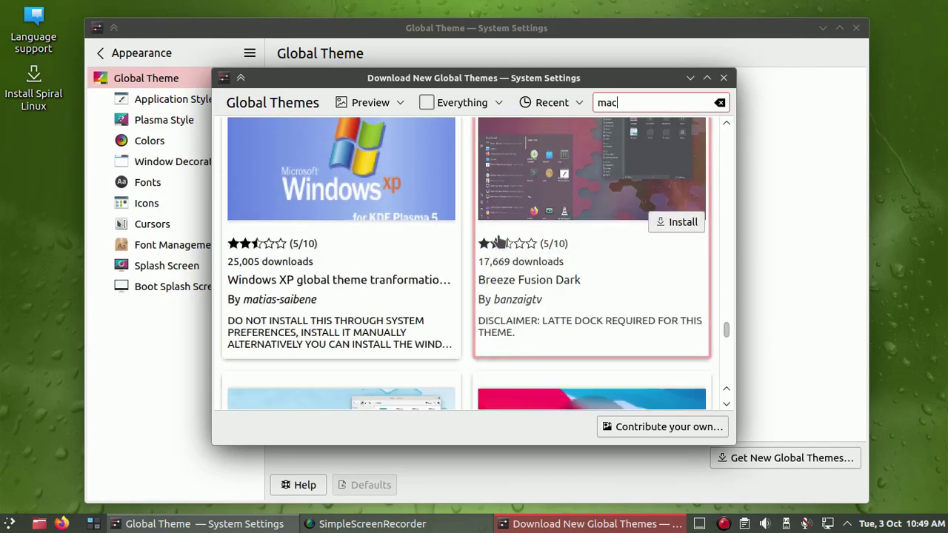
{"action": "scroll", "coordinate": [499, 240], "scroll_direction": "down", "scroll_amount": 5}
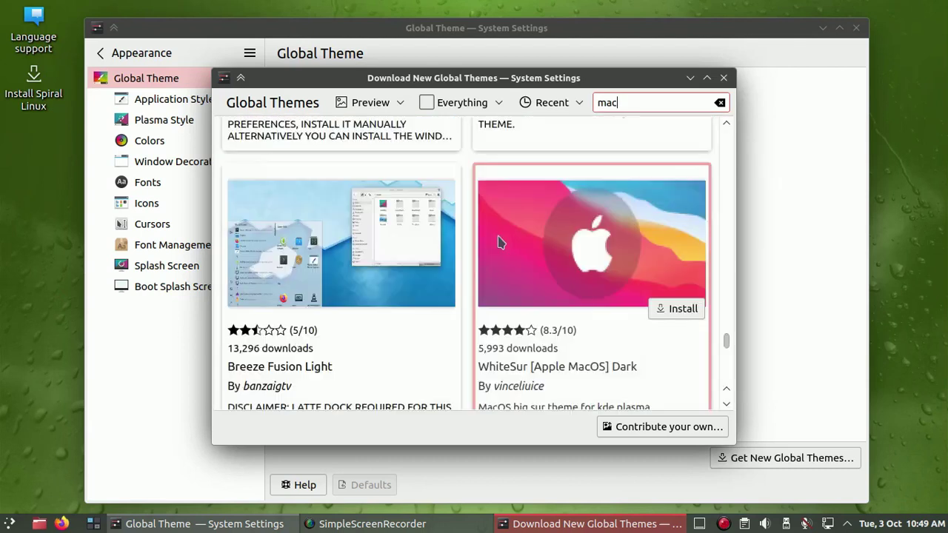
{"action": "scroll", "coordinate": [499, 243], "scroll_direction": "down", "scroll_amount": 1}
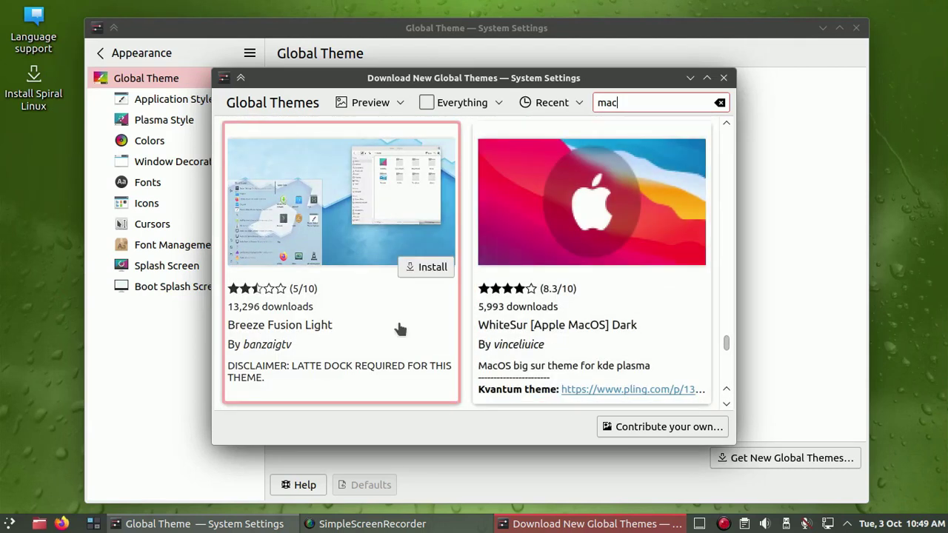
{"action": "scroll", "coordinate": [399, 325], "scroll_direction": "down", "scroll_amount": 7}
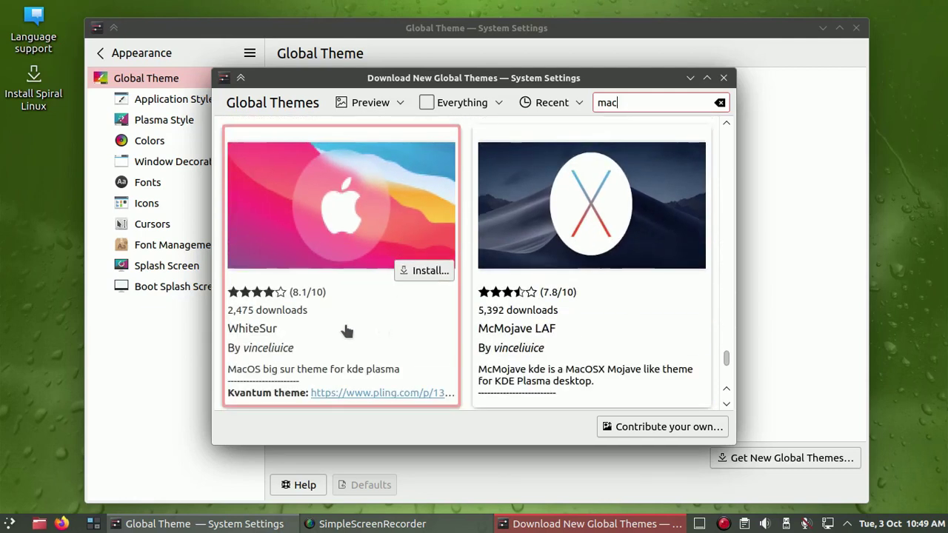
{"action": "scroll", "coordinate": [662, 326], "scroll_direction": "down", "scroll_amount": 5}
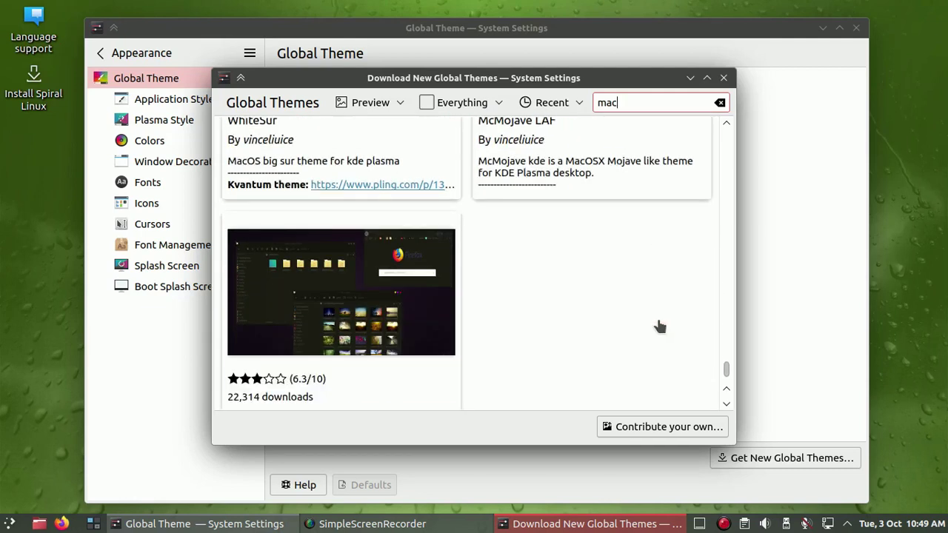
{"action": "scroll", "coordinate": [668, 242], "scroll_direction": "up", "scroll_amount": 15}
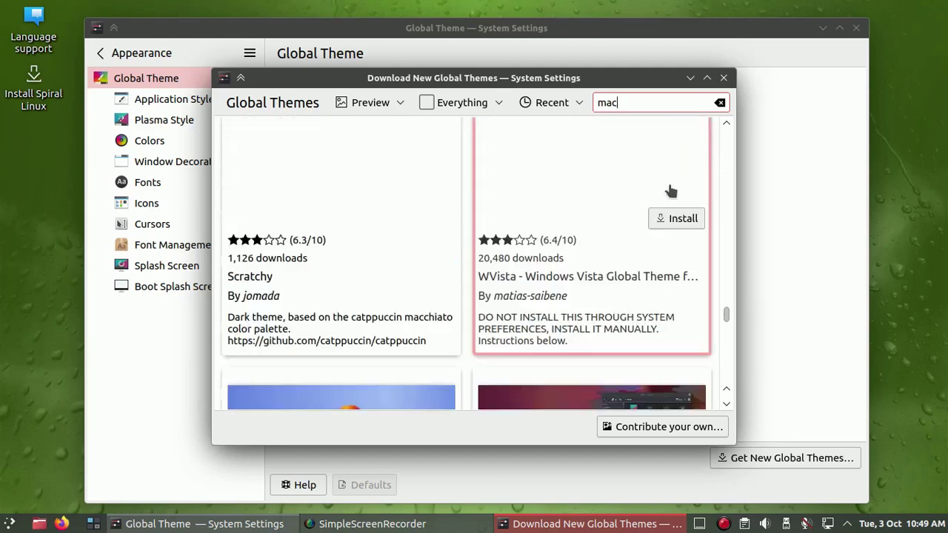
{"action": "scroll", "coordinate": [670, 191], "scroll_direction": "up", "scroll_amount": 3}
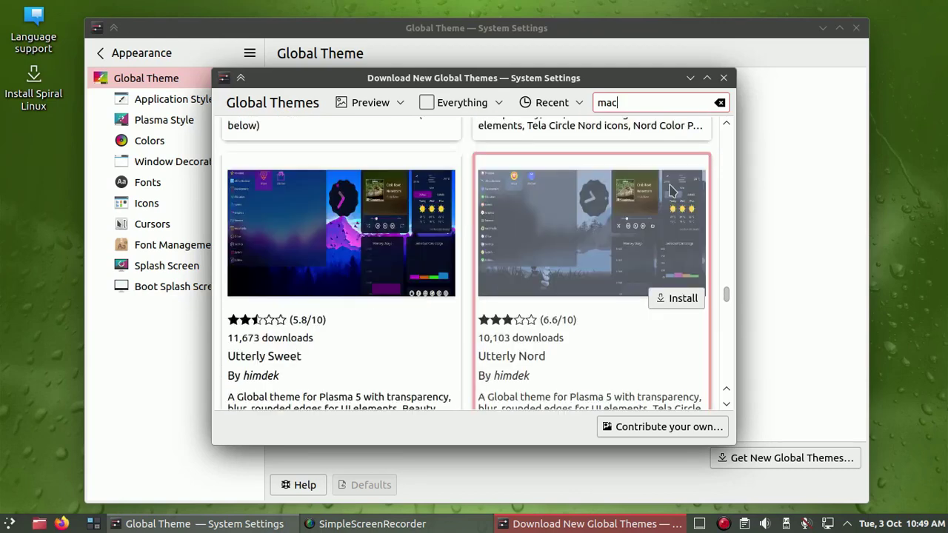
{"action": "scroll", "coordinate": [670, 192], "scroll_direction": "down", "scroll_amount": 5}
{"action": "scroll", "coordinate": [668, 194], "scroll_direction": "down", "scroll_amount": 4}
{"action": "scroll", "coordinate": [670, 196], "scroll_direction": "up", "scroll_amount": 15}
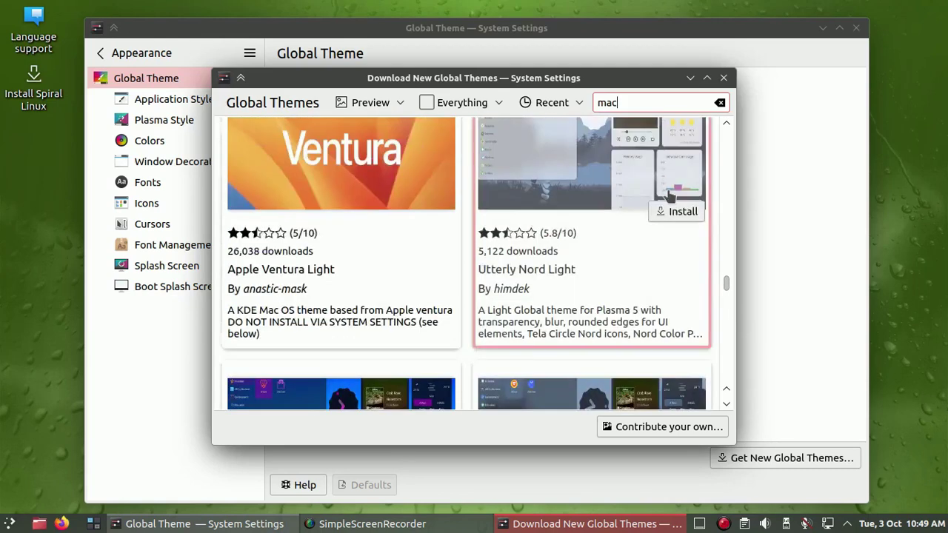
- Install the Apple BigSur Dark global theme from the search results and close the theme catalogue
{"action": "scroll", "coordinate": [670, 196], "scroll_direction": "up", "scroll_amount": 4}
{"action": "scroll", "coordinate": [670, 196], "scroll_direction": "up", "scroll_amount": 3}
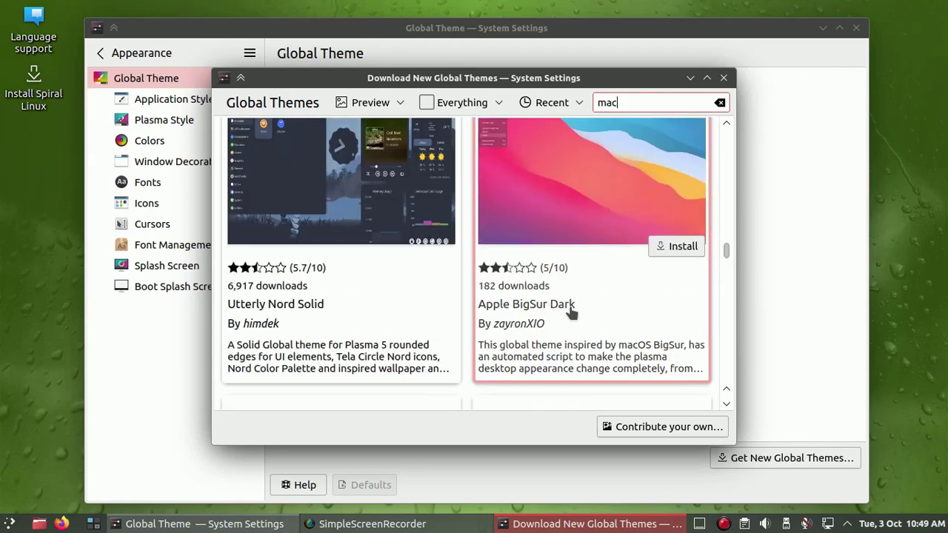
{"action": "scroll", "coordinate": [616, 315], "scroll_direction": "up", "scroll_amount": 1}
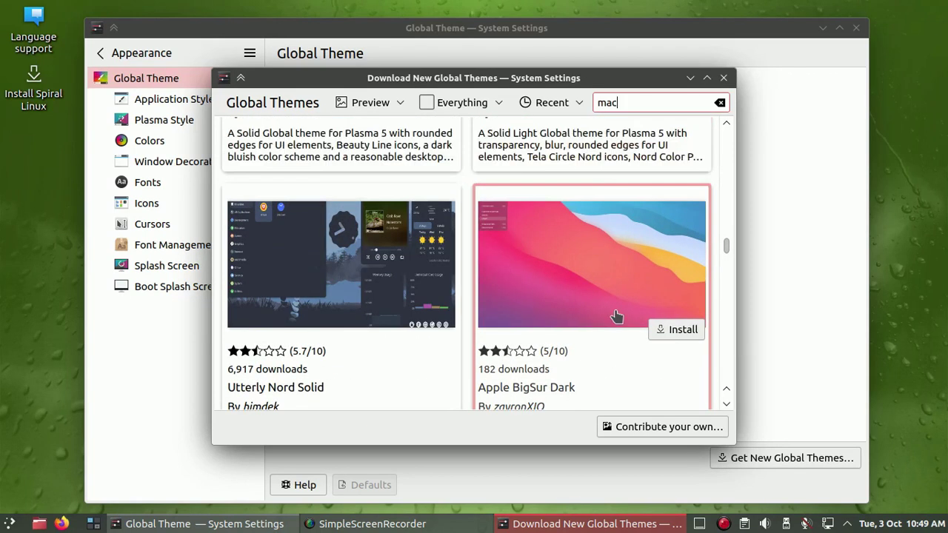
{"action": "left_click", "coordinate": [680, 330]}
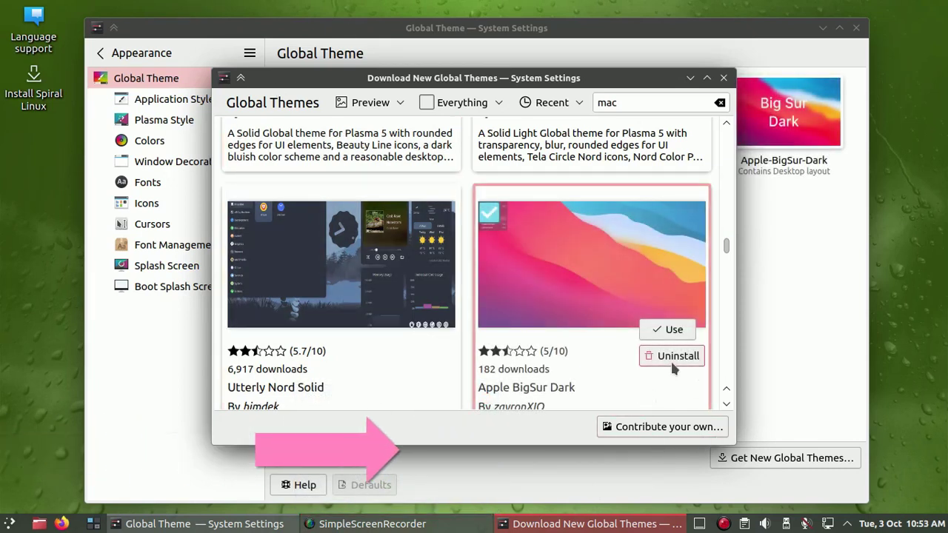
{"action": "left_click", "coordinate": [723, 77]}
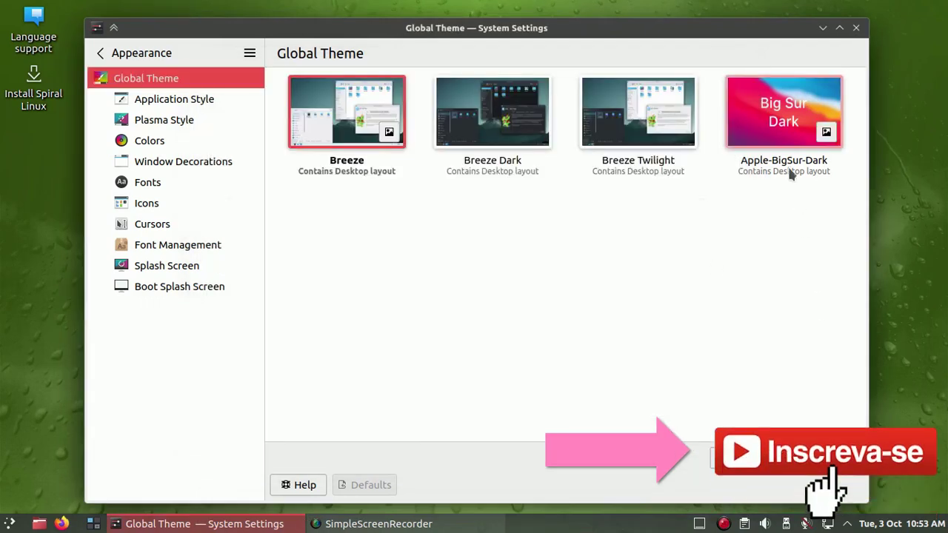
- Apply the Apple-BigSur-Dark global theme with all appearance settings and its desktop layout included
{"action": "left_click", "coordinate": [787, 109]}
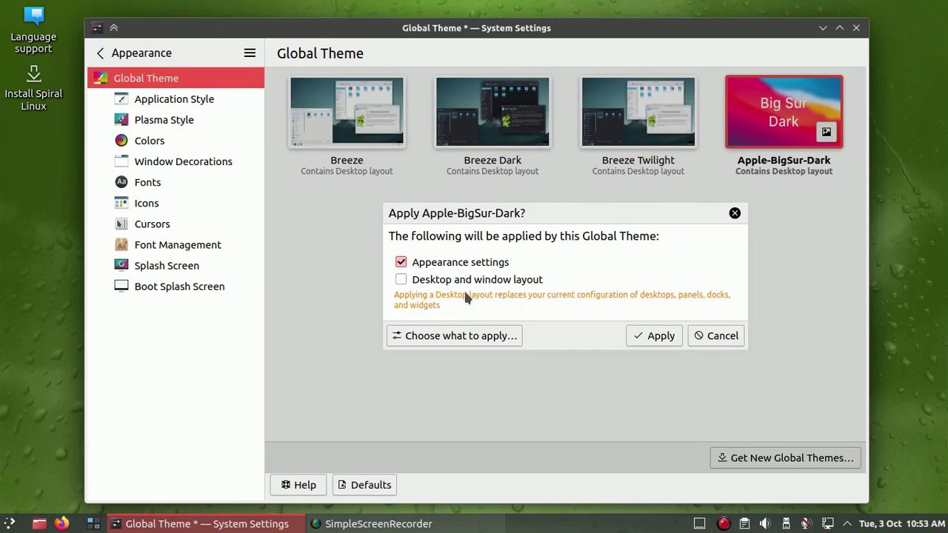
{"action": "left_click", "coordinate": [403, 282]}
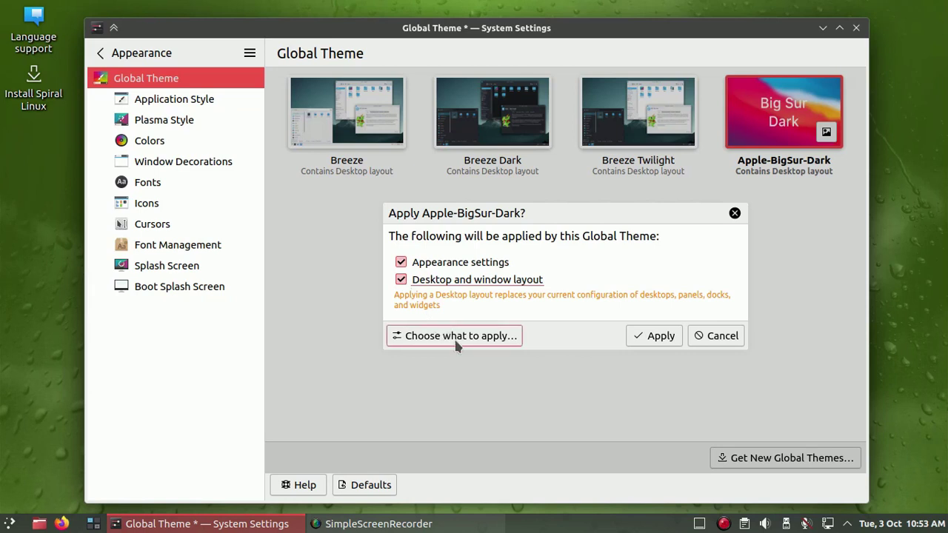
{"action": "left_click", "coordinate": [493, 335]}
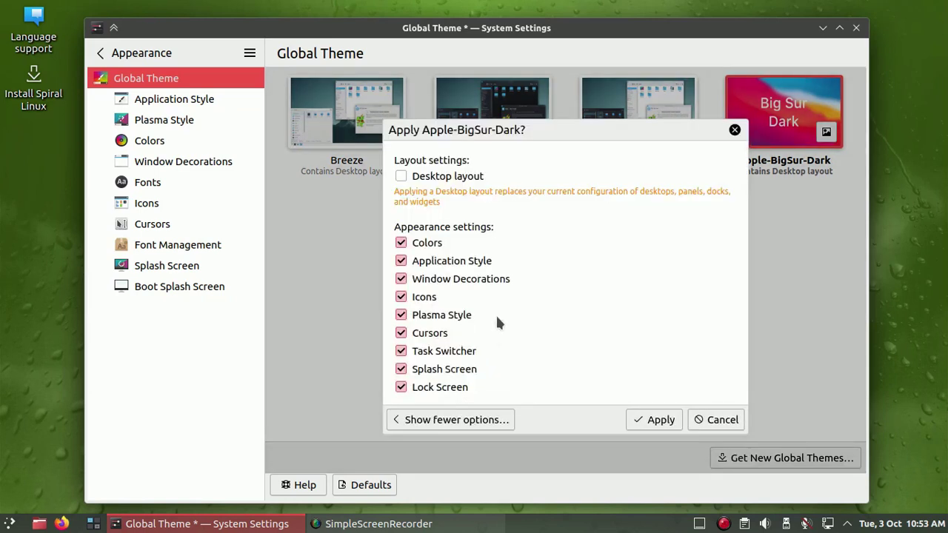
{"action": "left_click", "coordinate": [402, 176]}
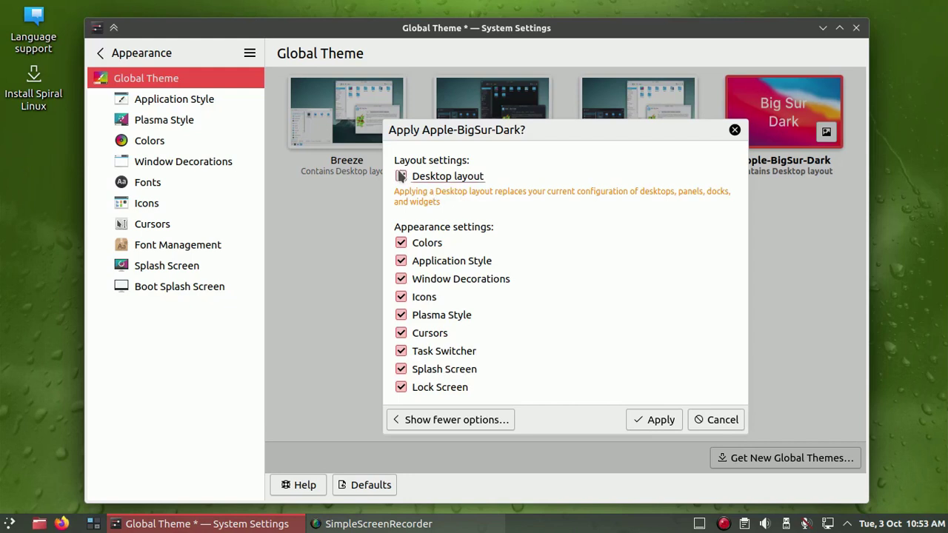
{"action": "left_click", "coordinate": [659, 420]}
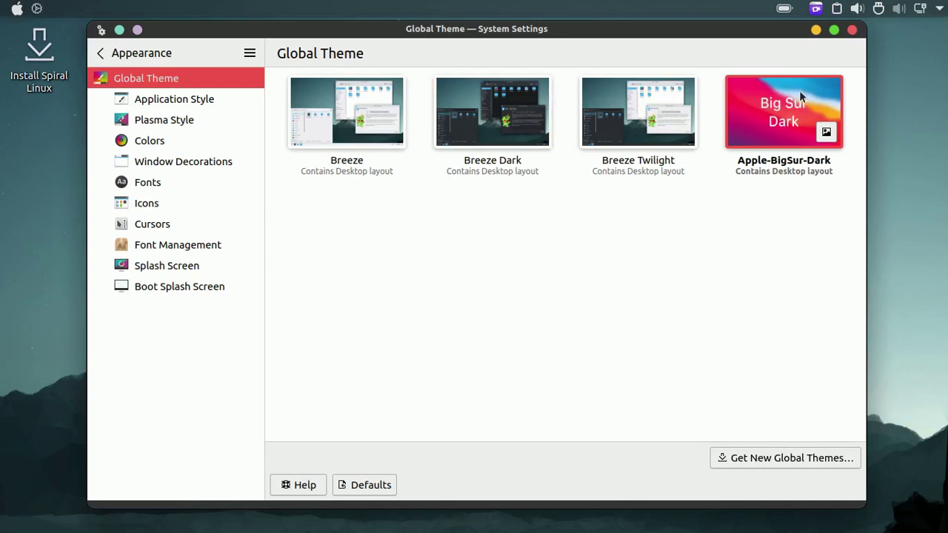
- Minimize the settings window and examine the themed desktop's Apple menu and the Active application widget's error details
{"action": "left_click", "coordinate": [816, 30]}
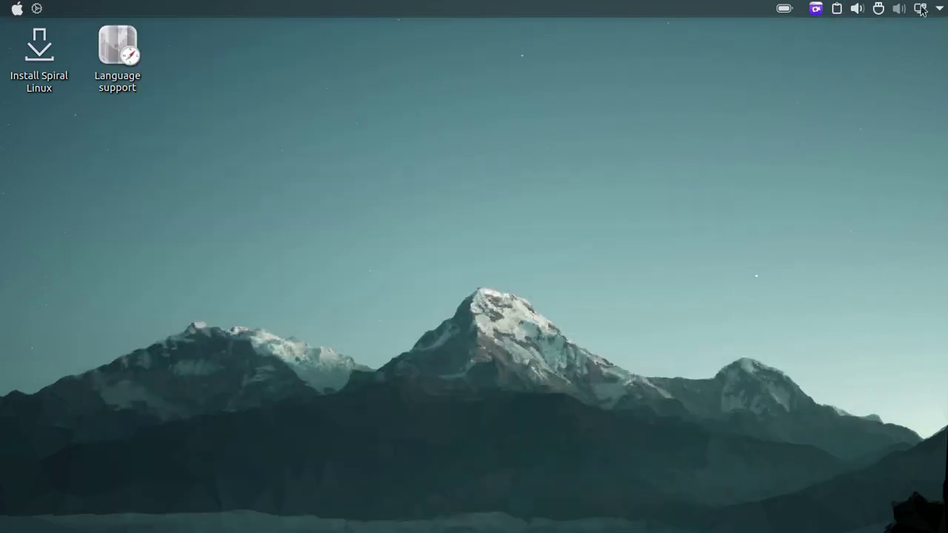
{"action": "left_click", "coordinate": [17, 9]}
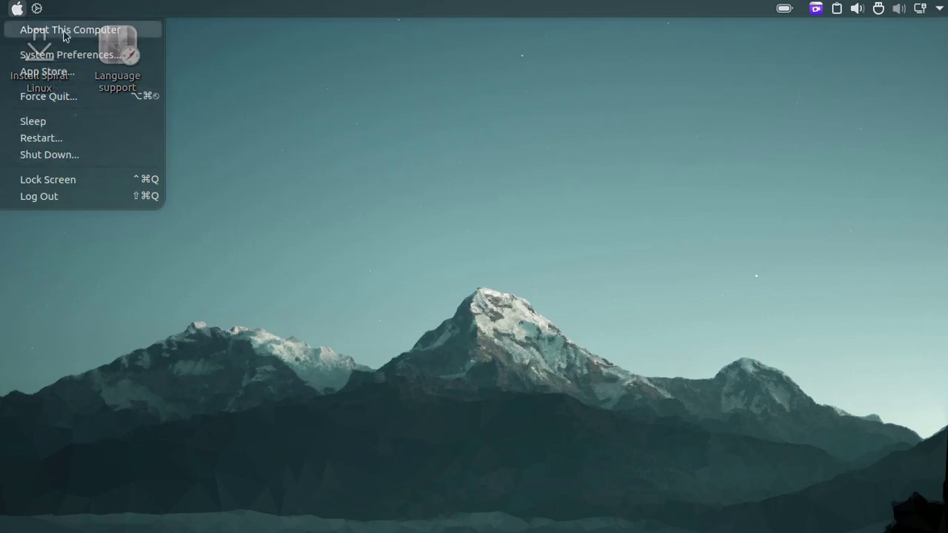
{"action": "left_click", "coordinate": [335, 140]}
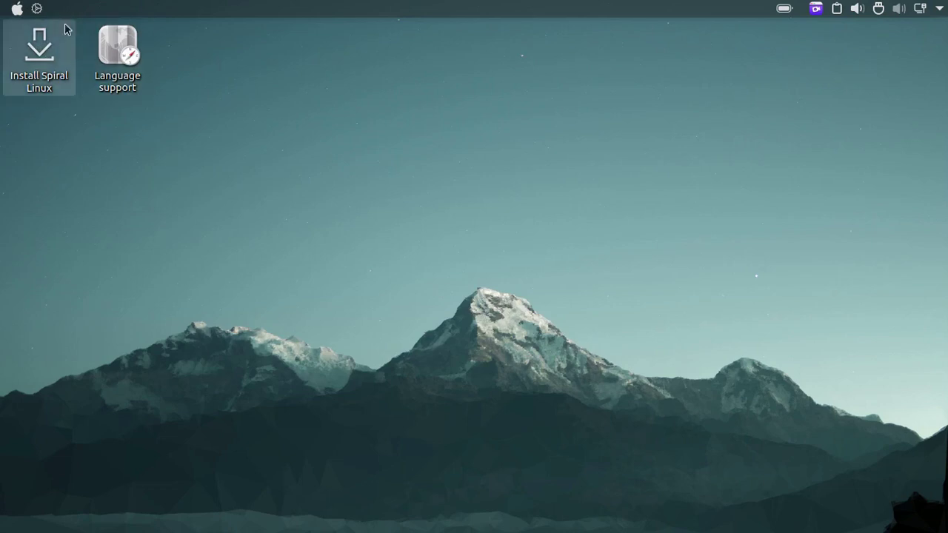
{"action": "left_click", "coordinate": [38, 9]}
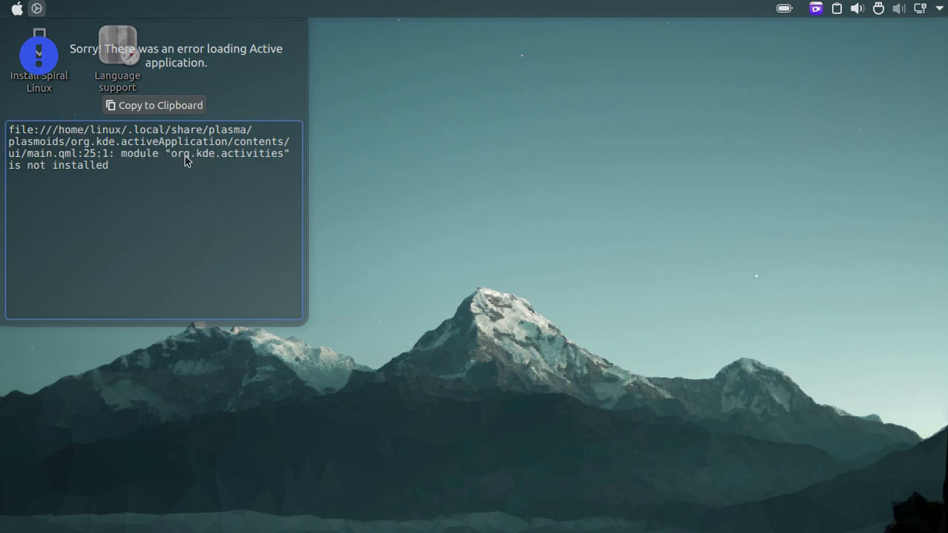
{"action": "left_click_drag", "start_coordinate": [172, 158], "coordinate": [287, 160]}
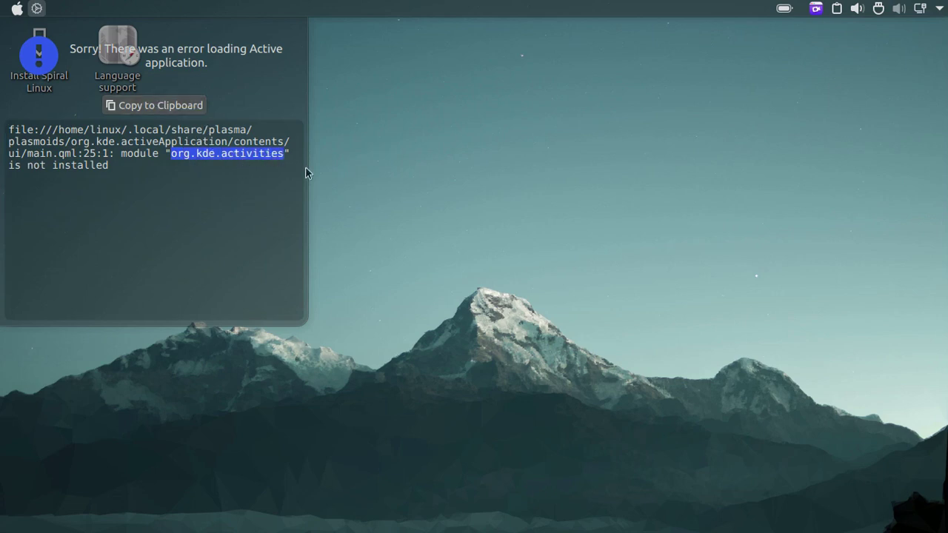
{"action": "left_click", "coordinate": [429, 148]}
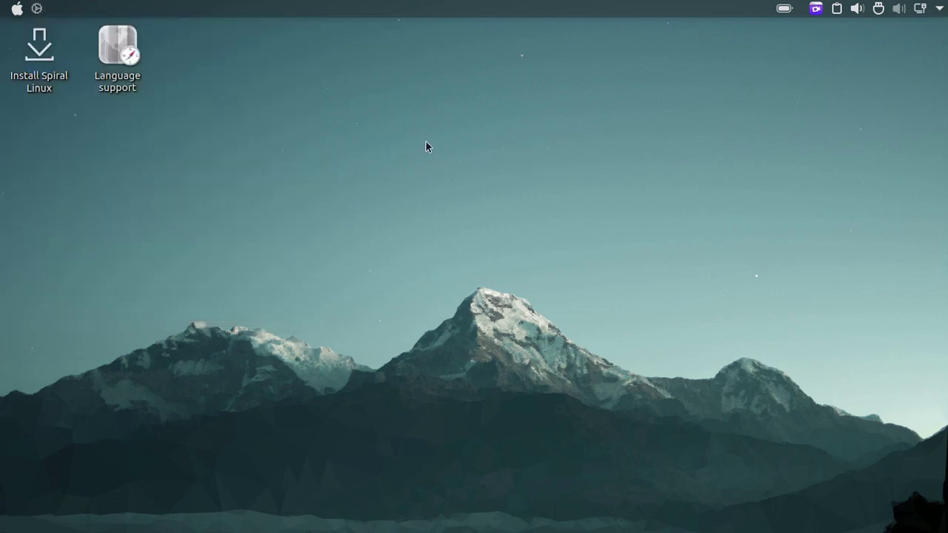
{"action": "left_click", "coordinate": [18, 9]}
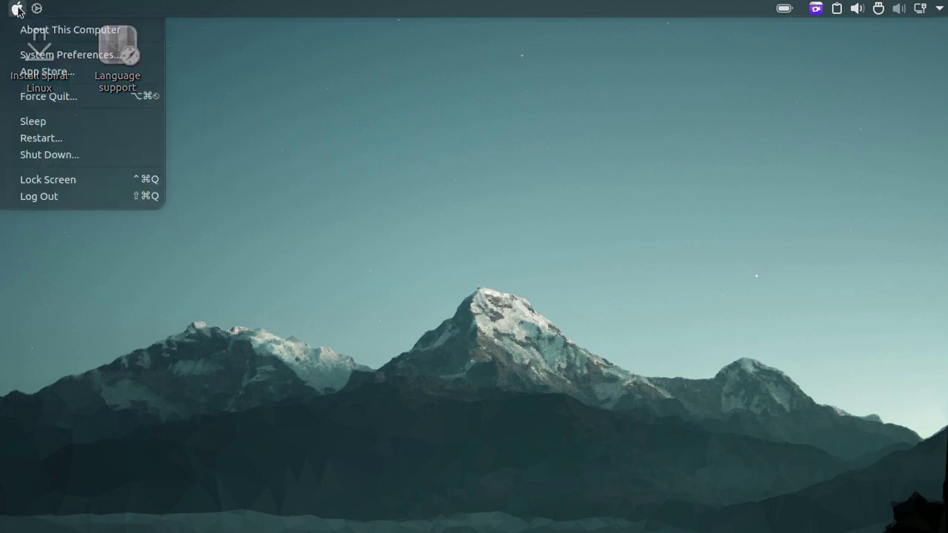
{"action": "left_click", "coordinate": [69, 54]}
- Add the Application Menu widget to the desktop's panel and close the widget list
{"action": "right_click", "coordinate": [92, 13]}
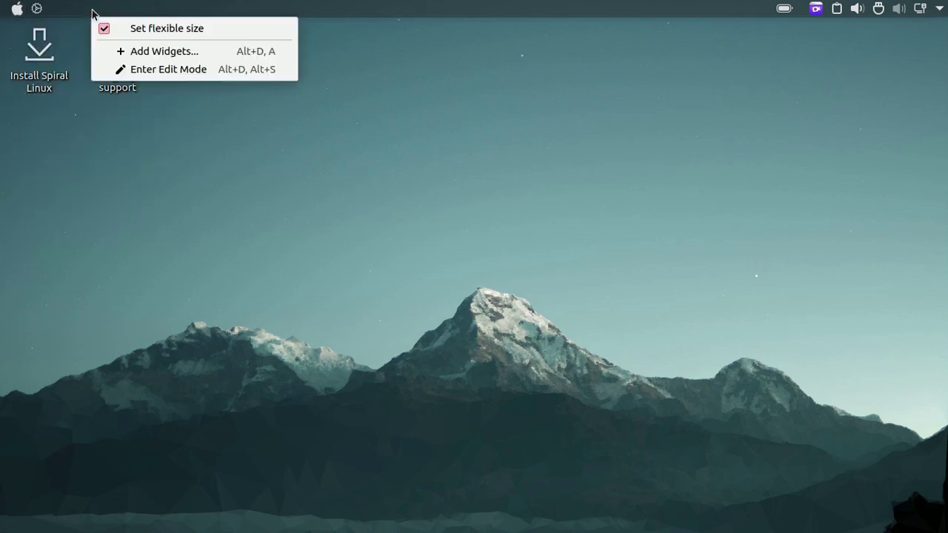
{"action": "left_click", "coordinate": [163, 52]}
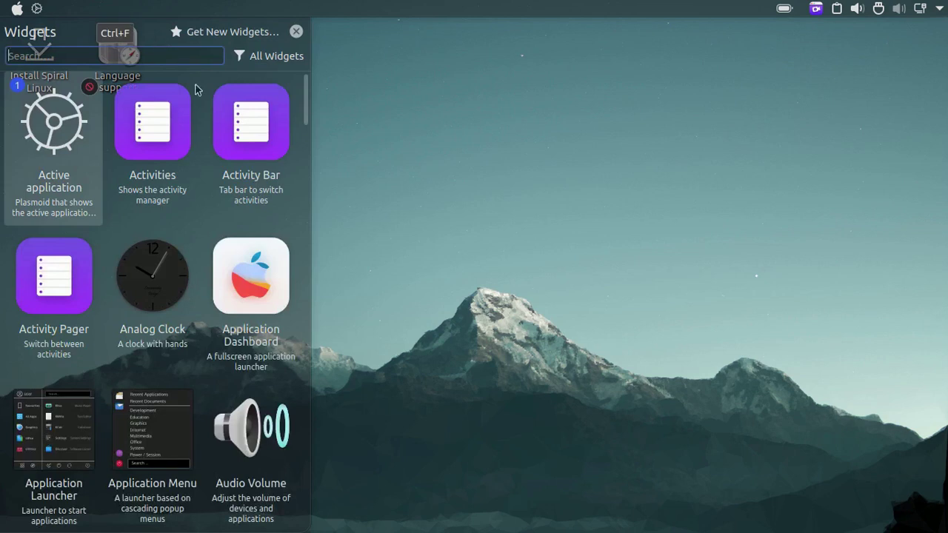
{"action": "scroll", "coordinate": [288, 245], "scroll_direction": "down", "scroll_amount": 3}
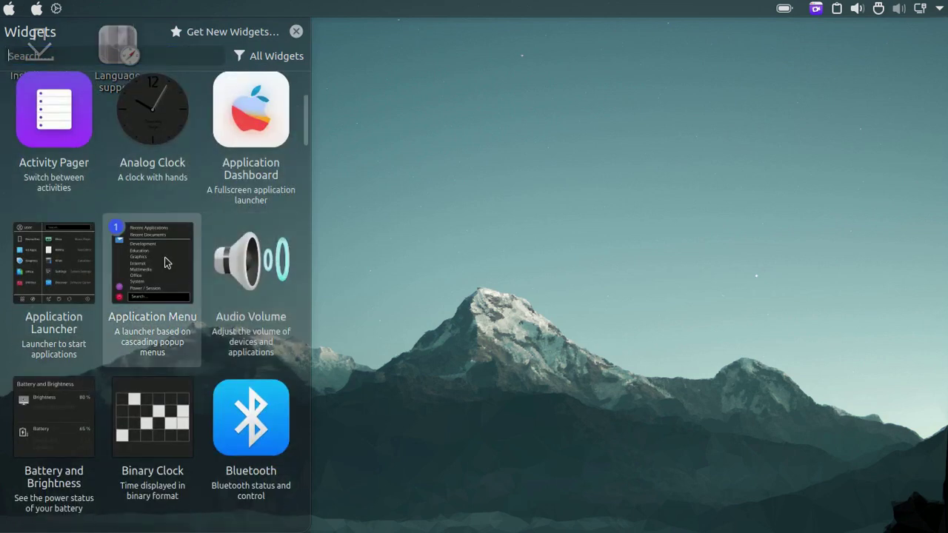
{"action": "left_click", "coordinate": [296, 32]}
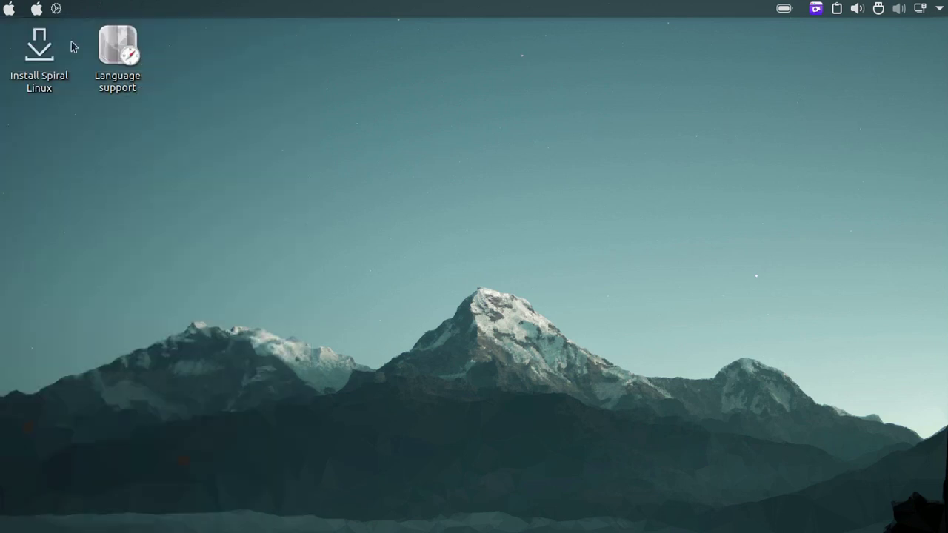
- Compare the theme's Apple menu with the added Application Menu and look through the latter's program categories
{"action": "left_click", "coordinate": [37, 9]}
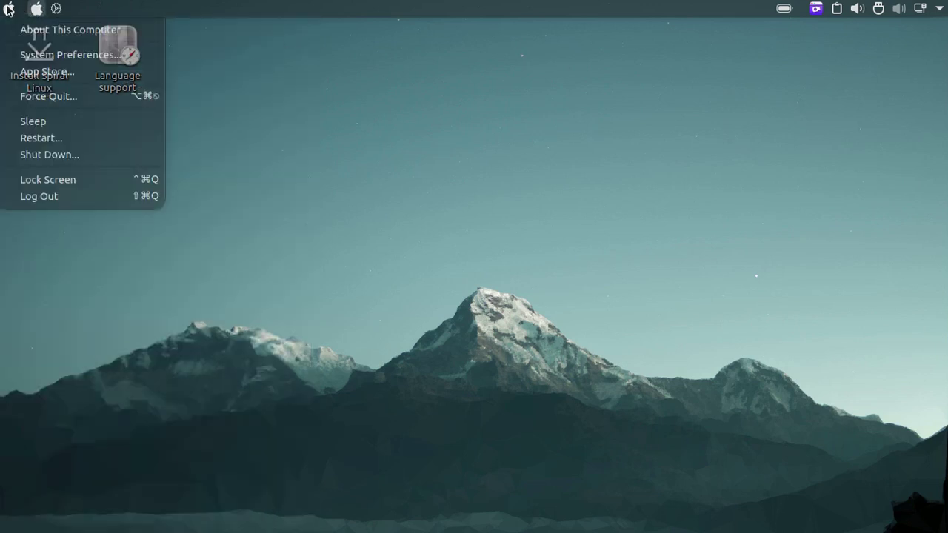
{"action": "left_click", "coordinate": [8, 9]}
{"action": "left_click", "coordinate": [8, 9]}
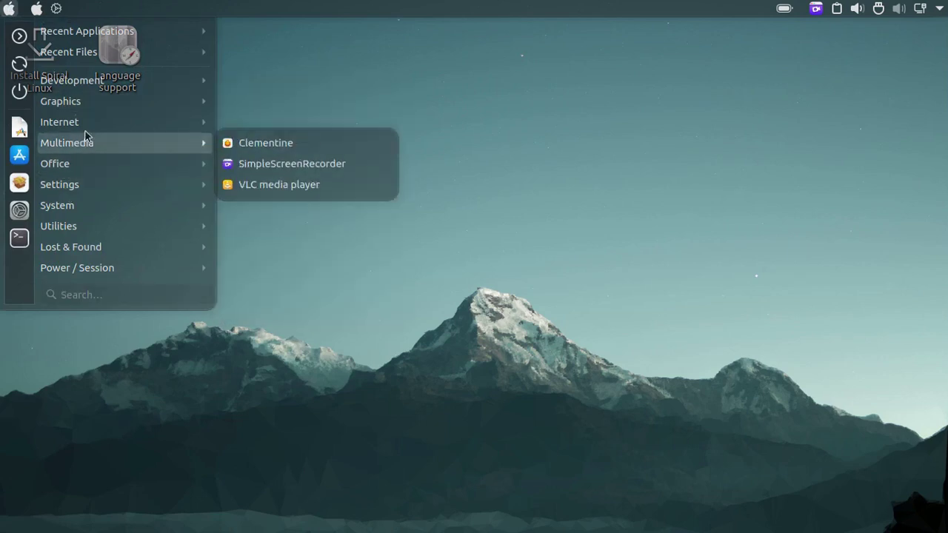
{"action": "mouse_move", "coordinate": [94, 86]}
{"action": "mouse_move", "coordinate": [107, 129]}
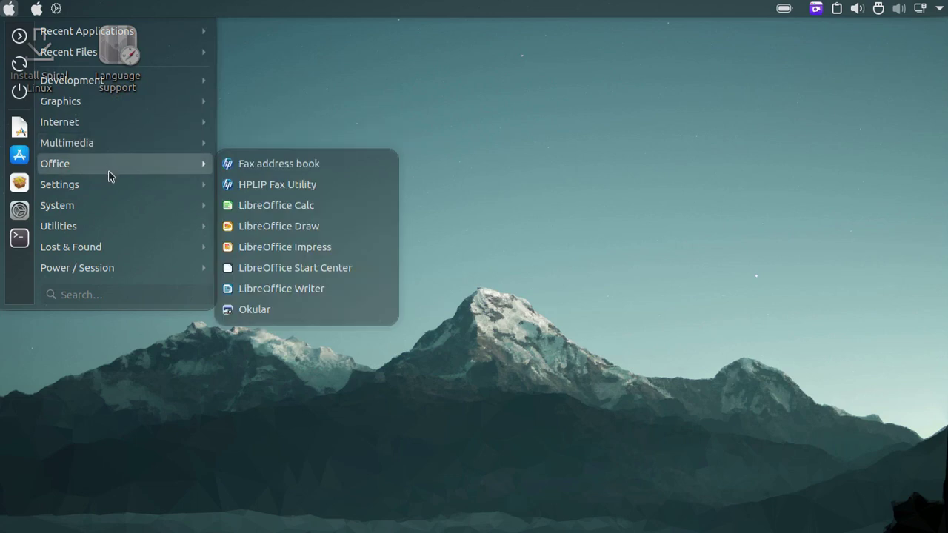
{"action": "mouse_move", "coordinate": [115, 251]}
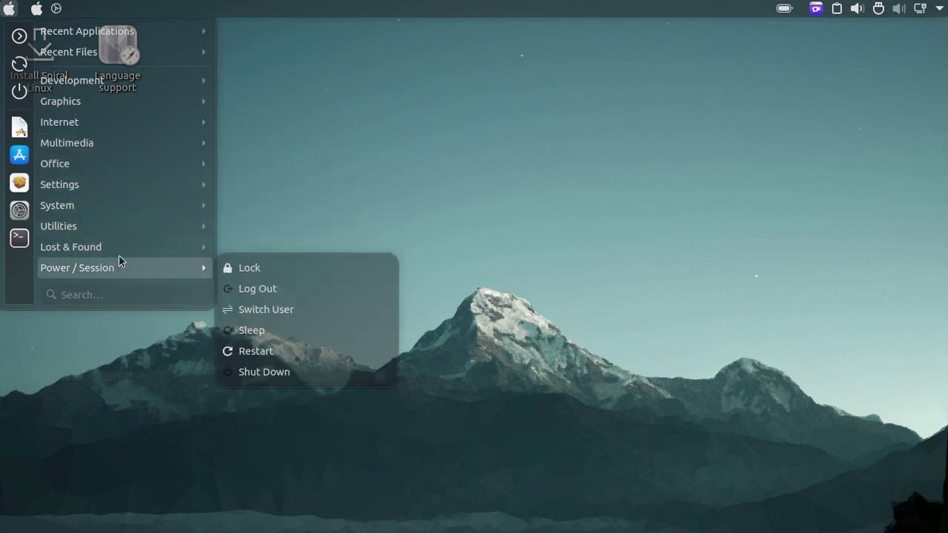
{"action": "mouse_move", "coordinate": [113, 221]}
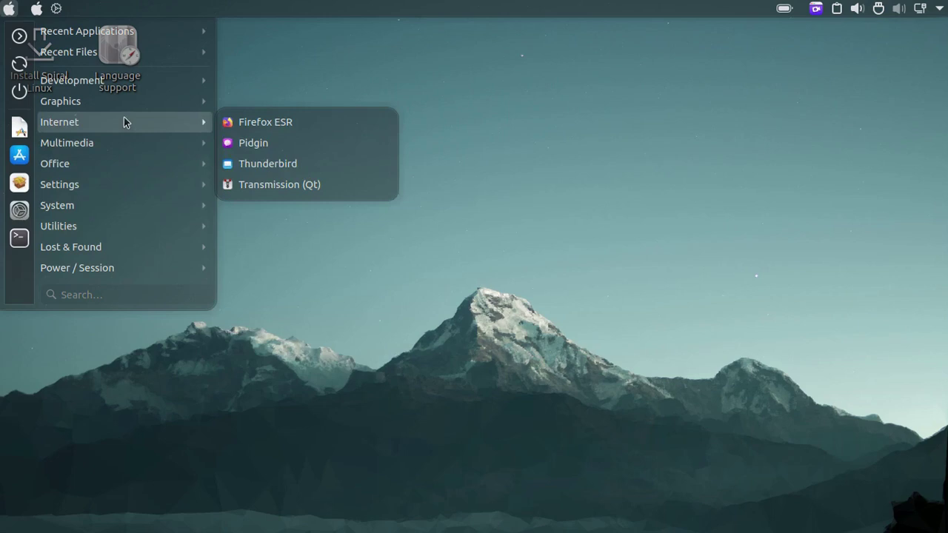
{"action": "mouse_move", "coordinate": [121, 201]}
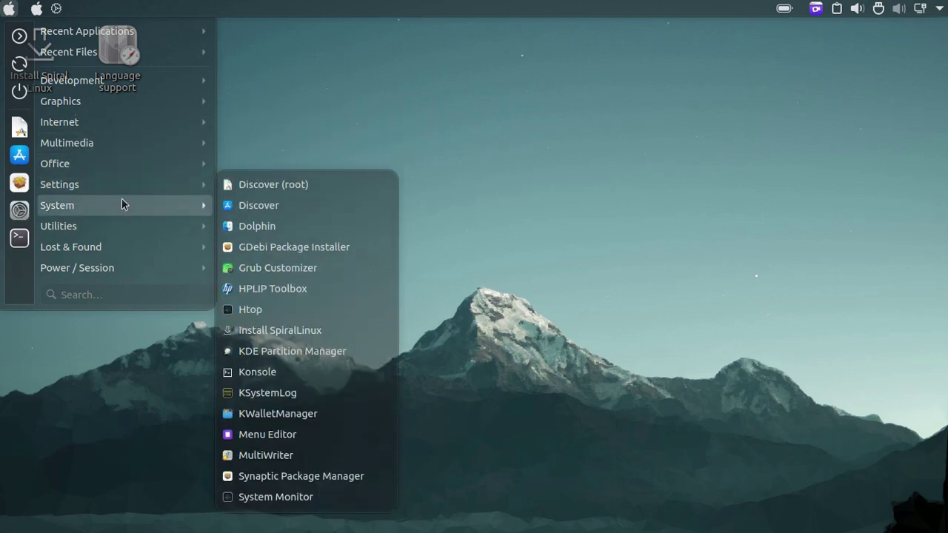
- Open Discover, search it for "plank" and start installing the Plank dock
{"action": "left_click", "coordinate": [296, 205]}
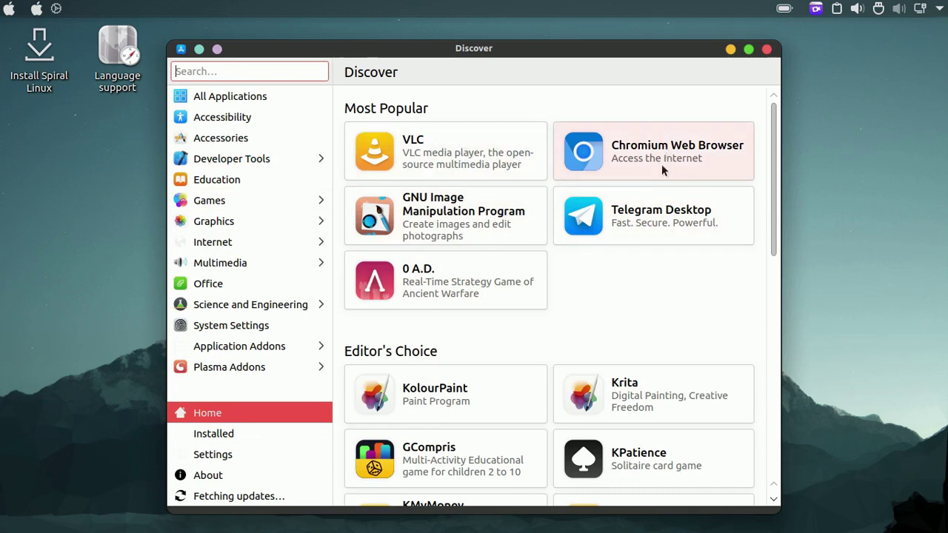
{"action": "scroll", "coordinate": [655, 263], "scroll_direction": "down", "scroll_amount": 5}
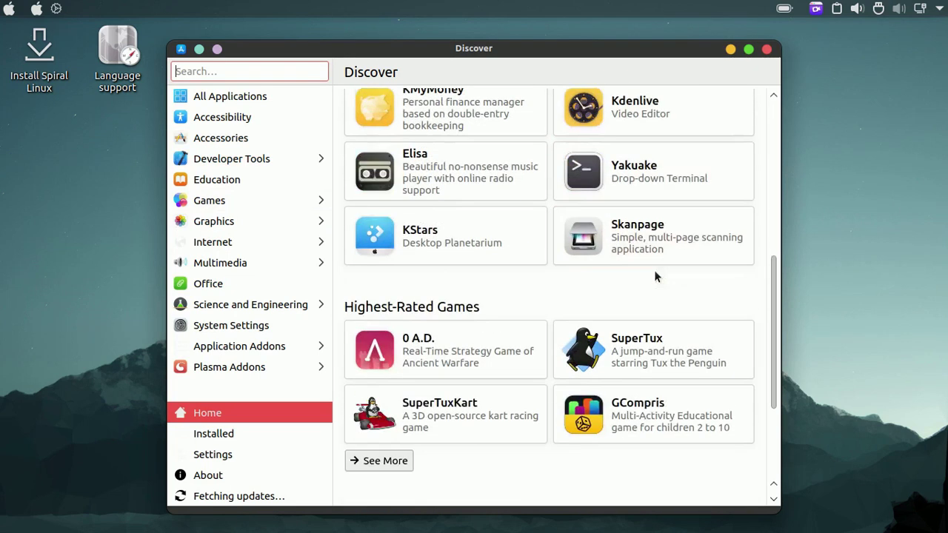
{"action": "scroll", "coordinate": [654, 274], "scroll_direction": "up", "scroll_amount": 6}
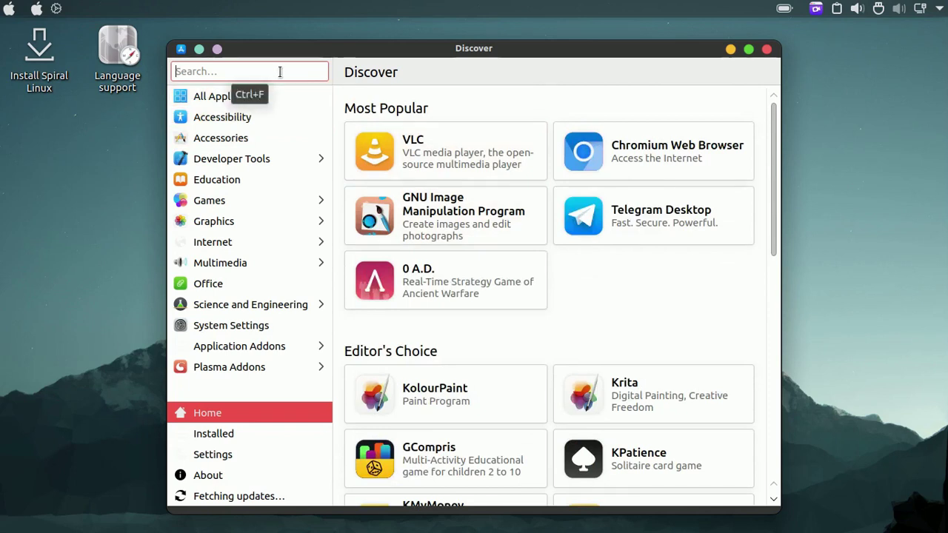
{"action": "type", "text": "plank"}
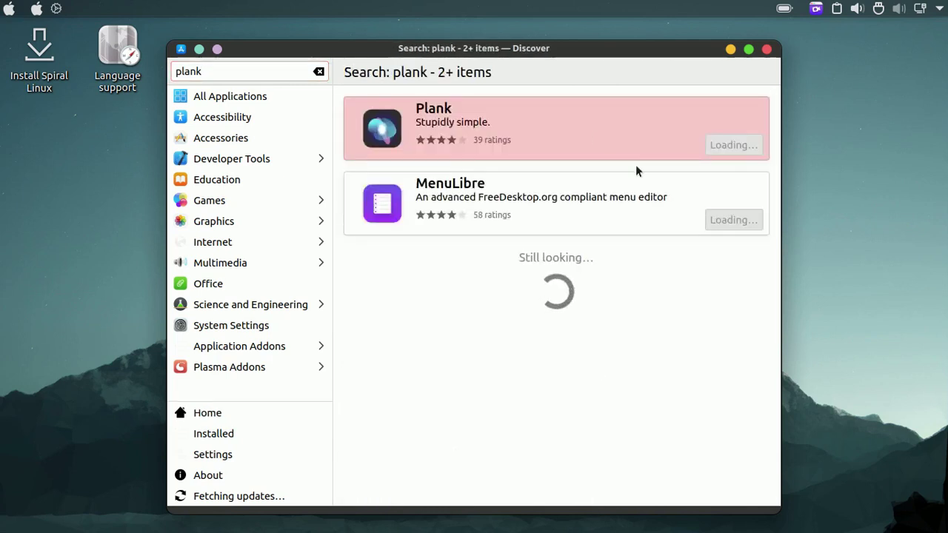
{"action": "left_click", "coordinate": [565, 135]}
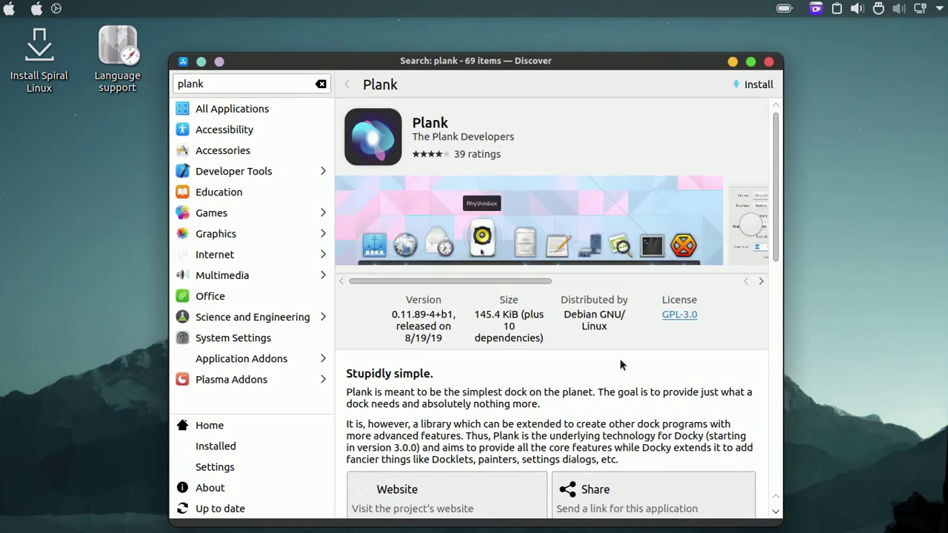
{"action": "left_click", "coordinate": [756, 84]}
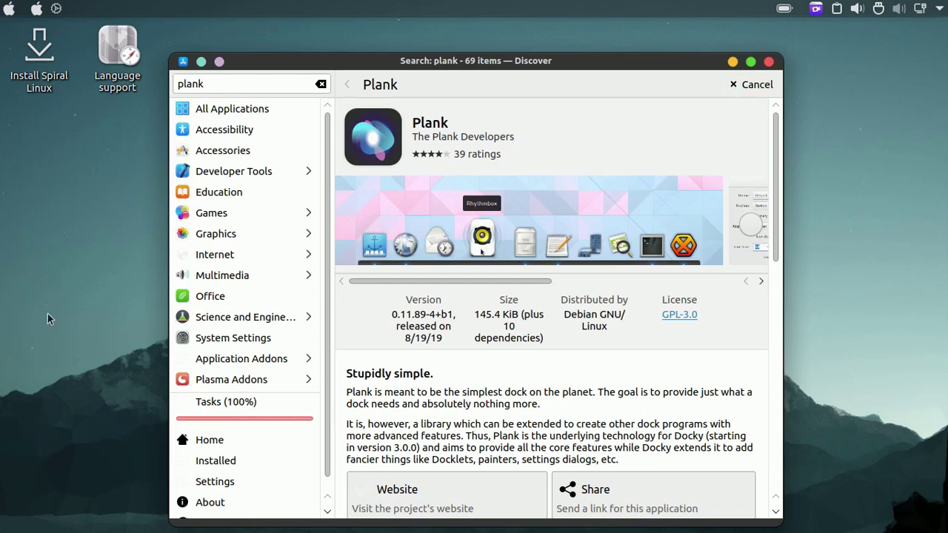
- Launch Firefox ESR from the Internet applications and dismiss the notice about restoring previous tabs
{"action": "left_click", "coordinate": [9, 13]}
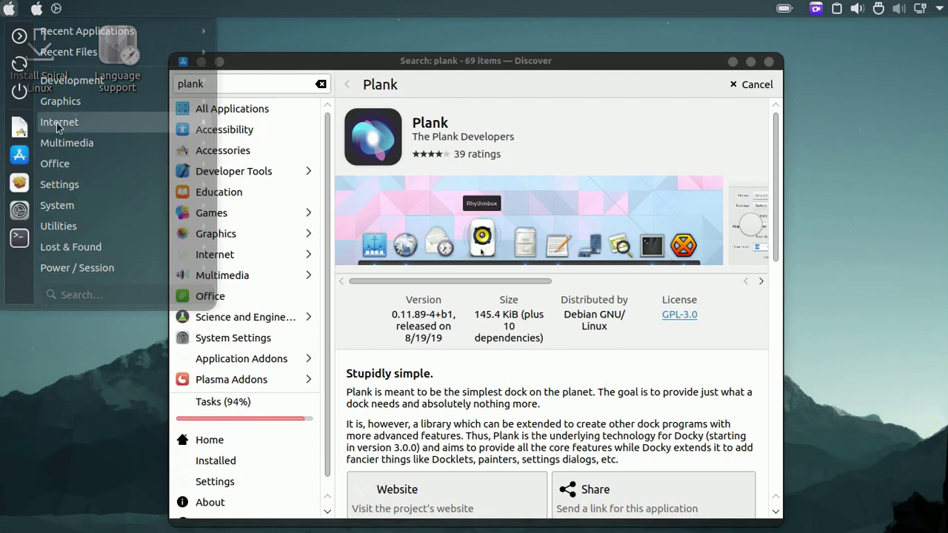
{"action": "mouse_move", "coordinate": [59, 124]}
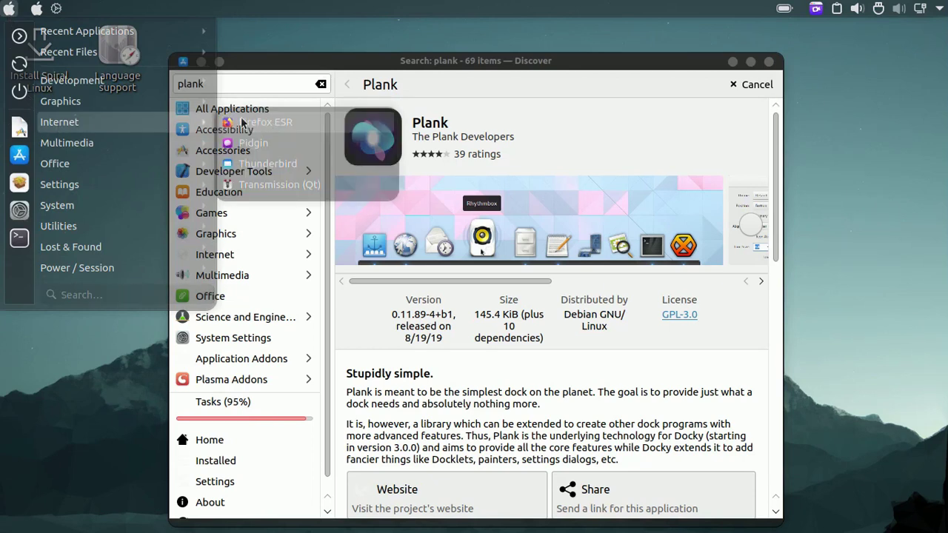
{"action": "left_click", "coordinate": [281, 128]}
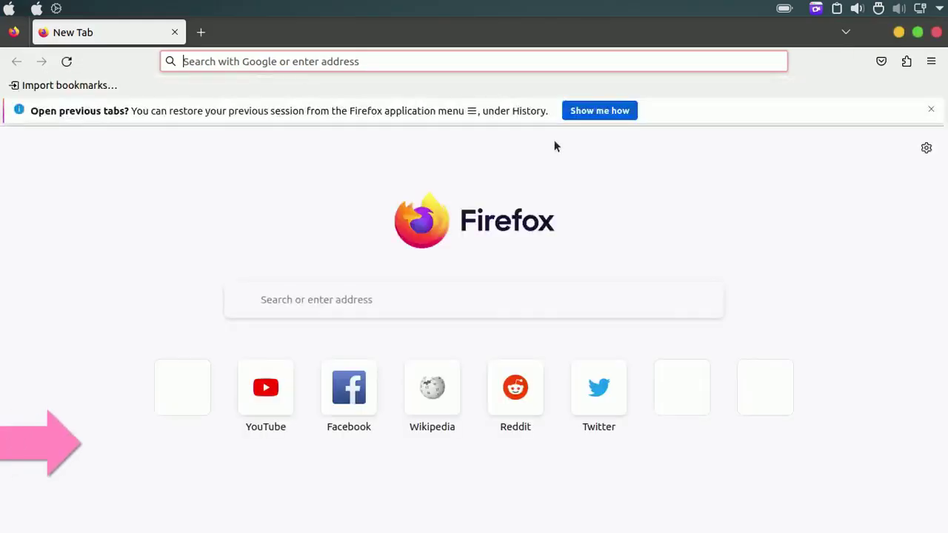
{"action": "left_click", "coordinate": [928, 110]}
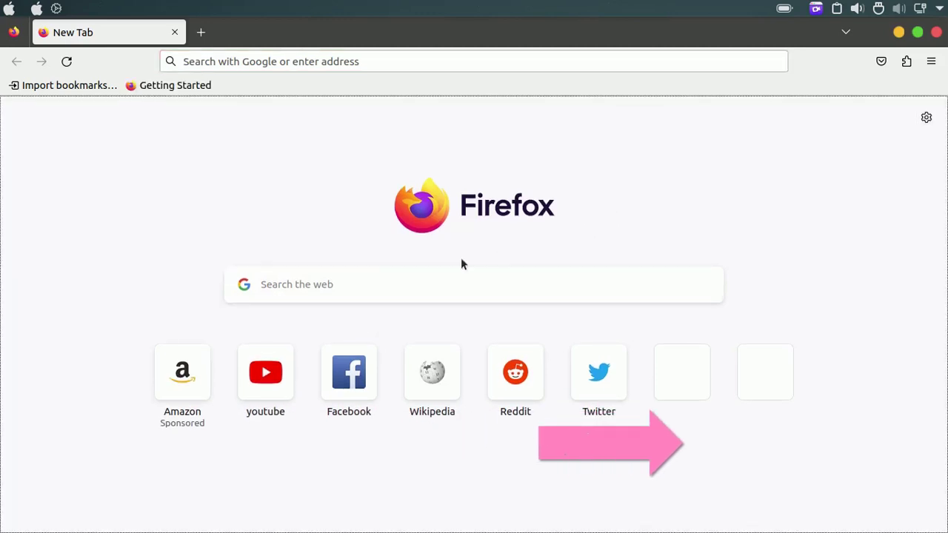
- Search the web for "mac os wallpapers" and switch to the image results
{"action": "left_click", "coordinate": [399, 285]}
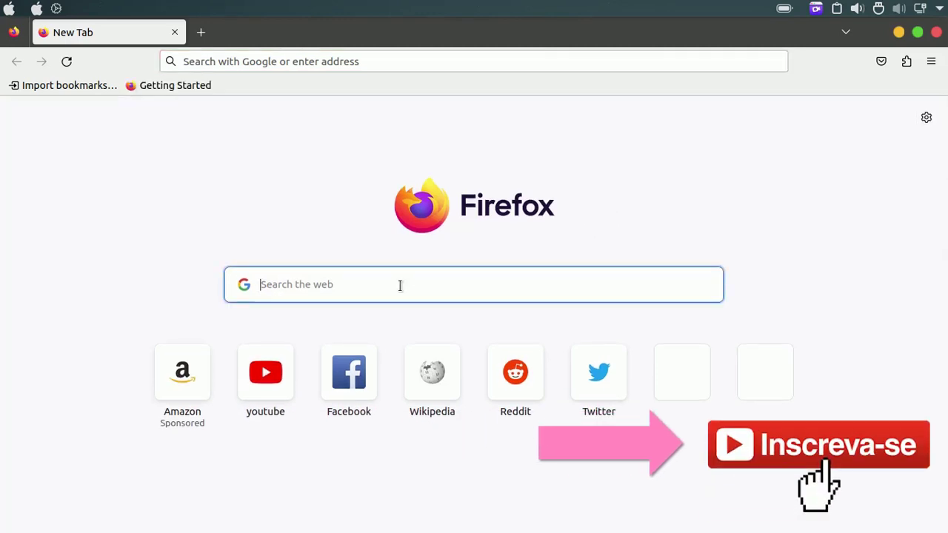
{"action": "type", "text": "mac "}
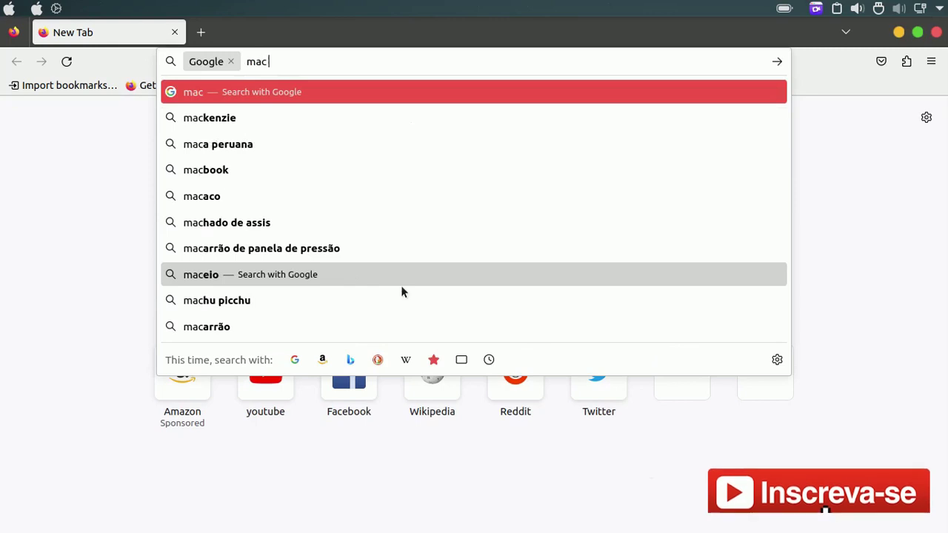
{"action": "type", "text": "os wall"}
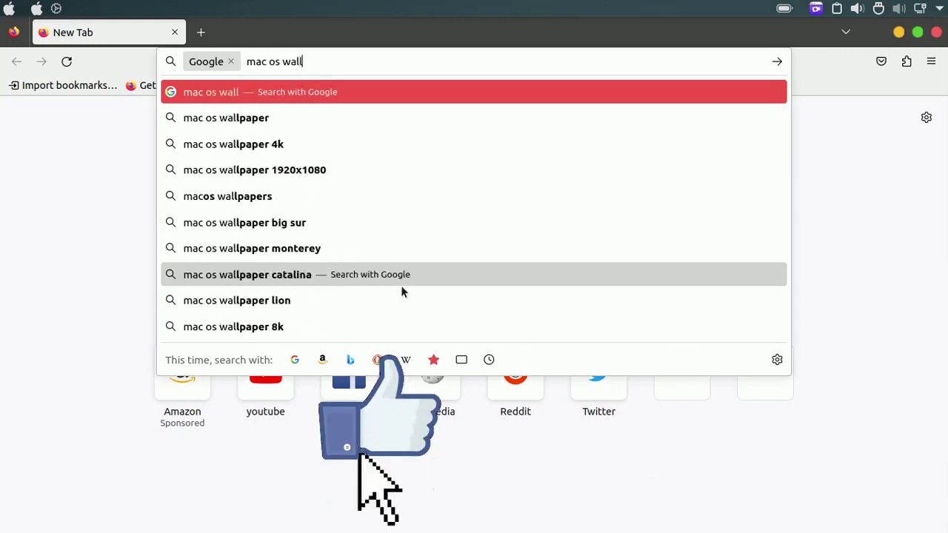
{"action": "type", "text": "papers"}
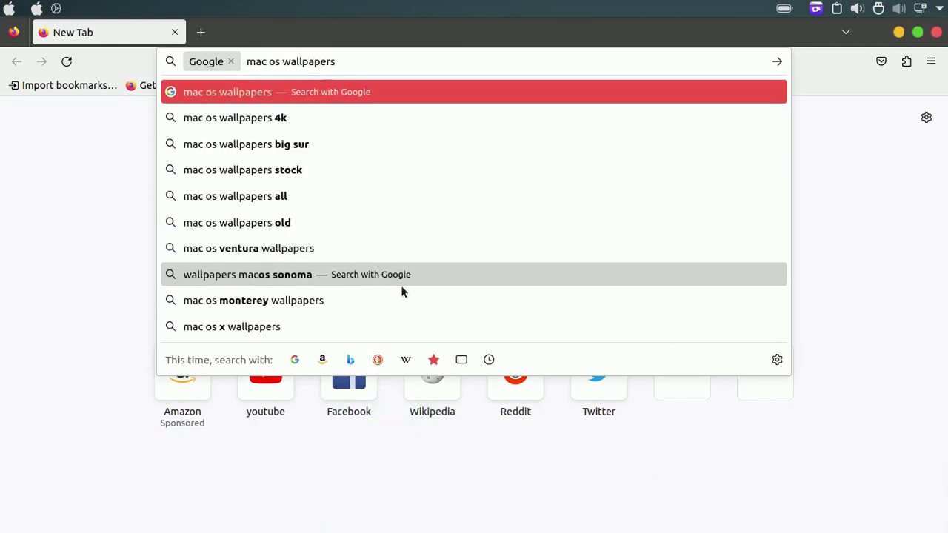
{"action": "key", "text": "Return"}
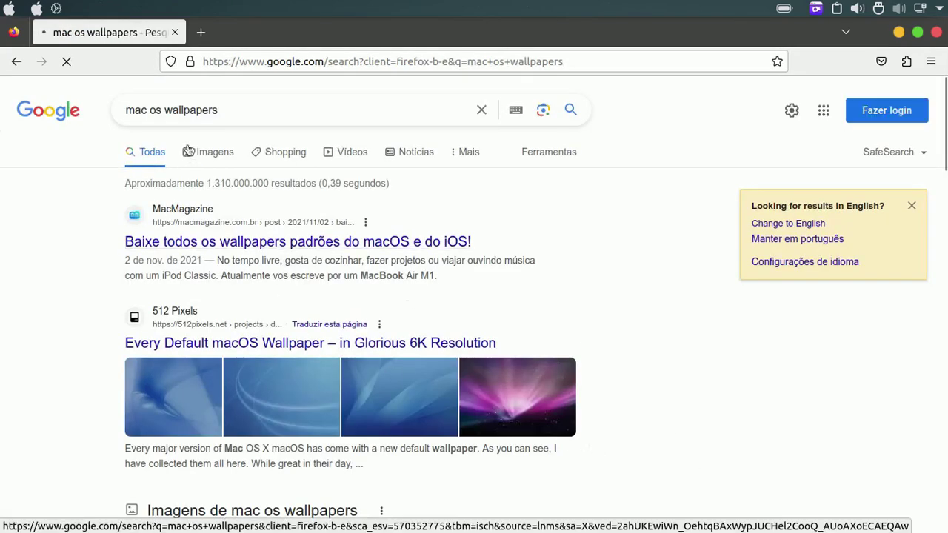
{"action": "left_click", "coordinate": [214, 152]}
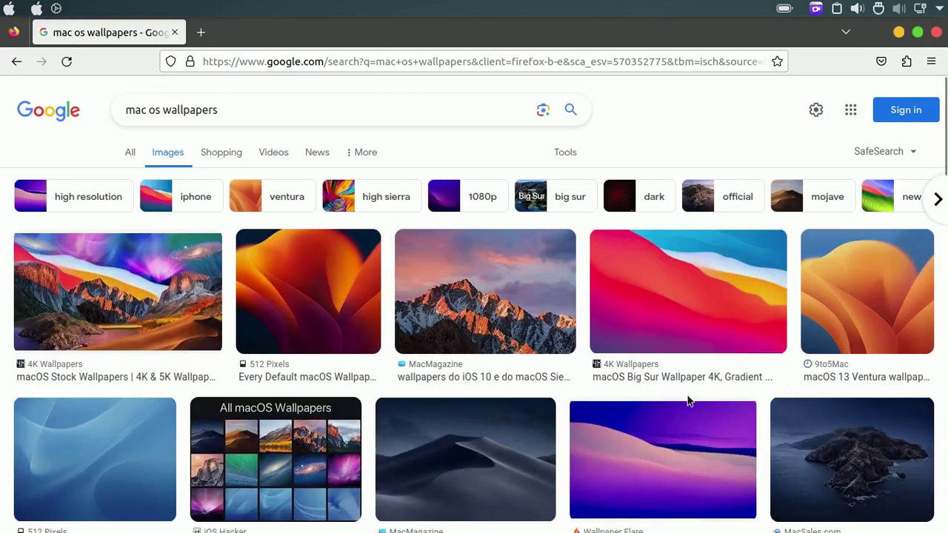
- Browse the image results and visit the 4K Wallpapers page of the macOS Big Sur gradient wallpaper
{"action": "scroll", "coordinate": [687, 400], "scroll_direction": "down", "scroll_amount": 2}
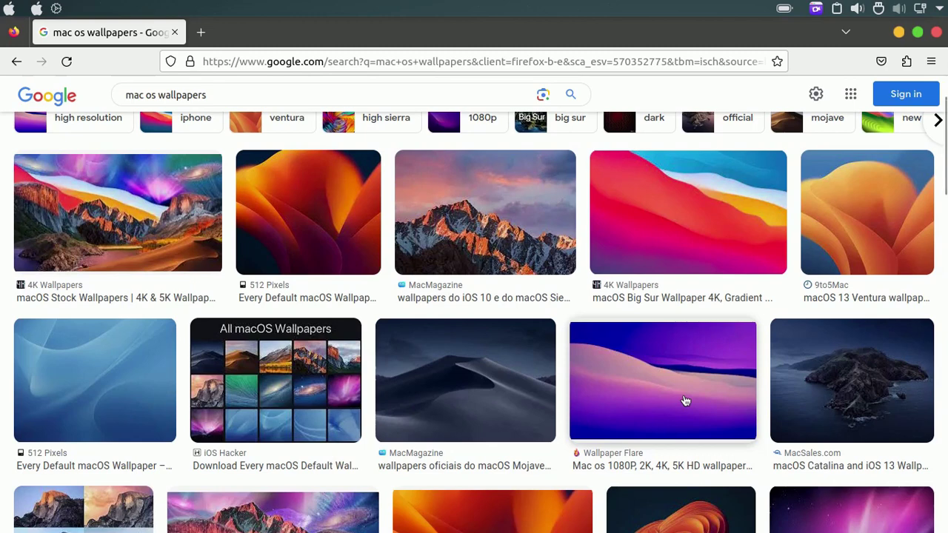
{"action": "scroll", "coordinate": [687, 399], "scroll_direction": "up", "scroll_amount": 2}
{"action": "scroll", "coordinate": [690, 324], "scroll_direction": "down", "scroll_amount": 10}
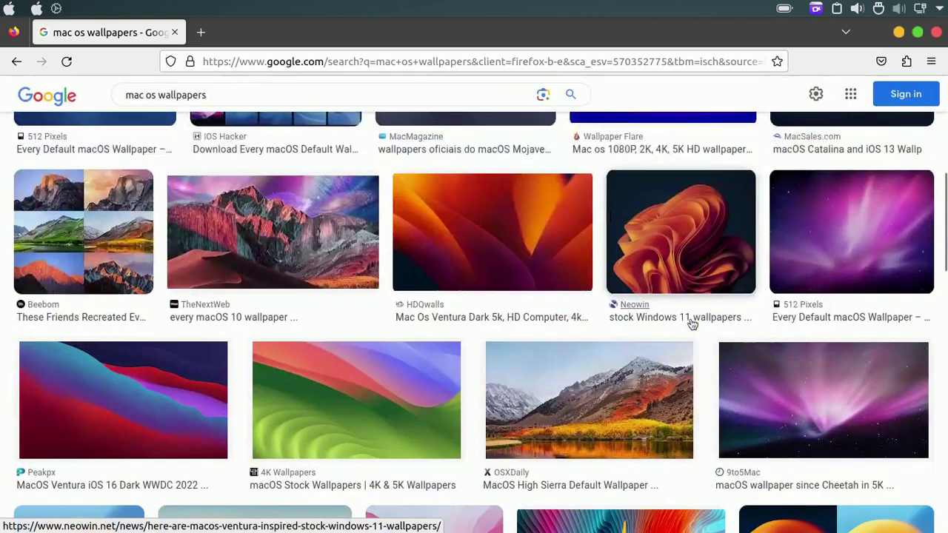
{"action": "scroll", "coordinate": [692, 324], "scroll_direction": "down", "scroll_amount": 2}
{"action": "scroll", "coordinate": [692, 325], "scroll_direction": "down", "scroll_amount": 7}
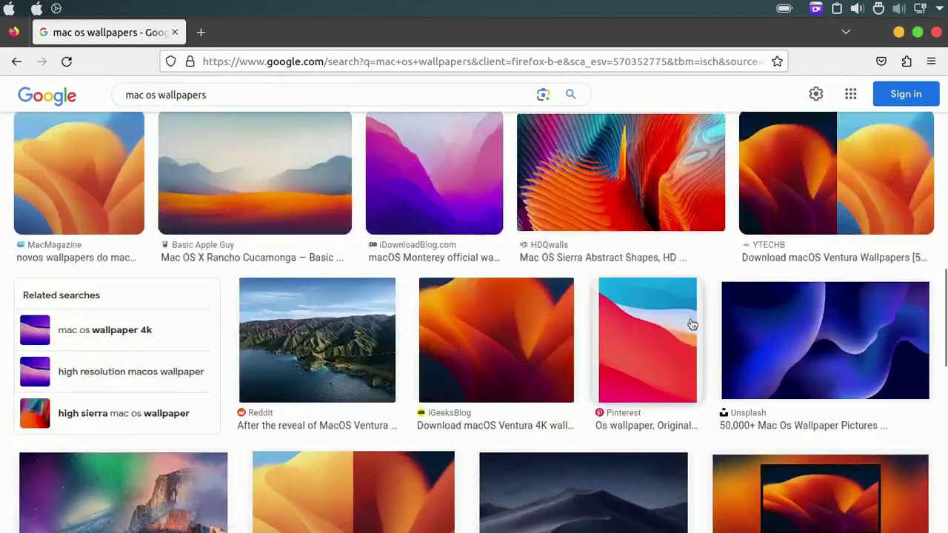
{"action": "scroll", "coordinate": [692, 325], "scroll_direction": "down", "scroll_amount": 15}
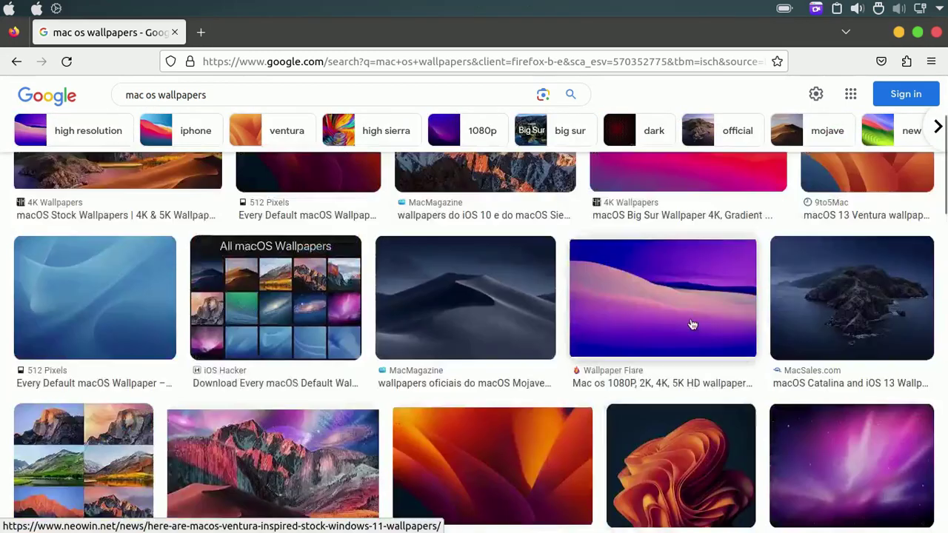
{"action": "scroll", "coordinate": [692, 324], "scroll_direction": "up", "scroll_amount": 3}
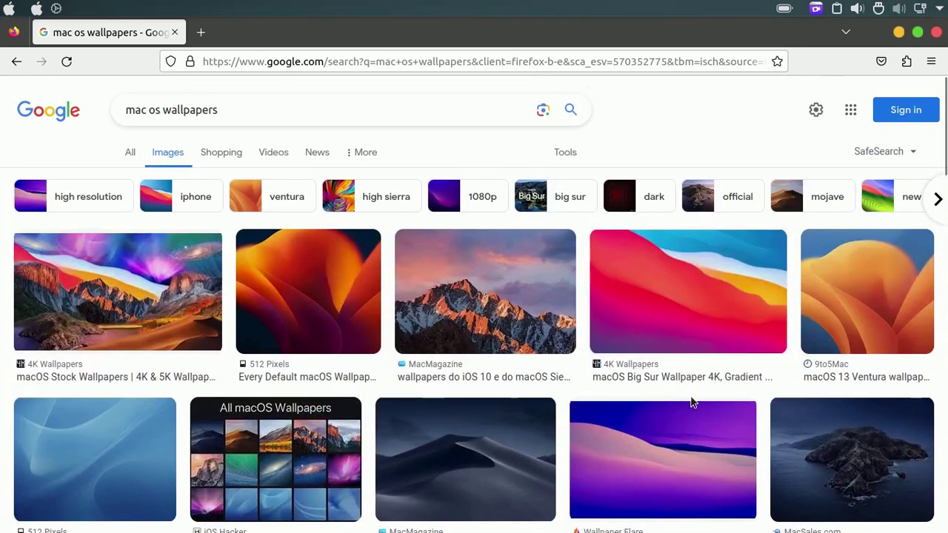
{"action": "left_click", "coordinate": [701, 321]}
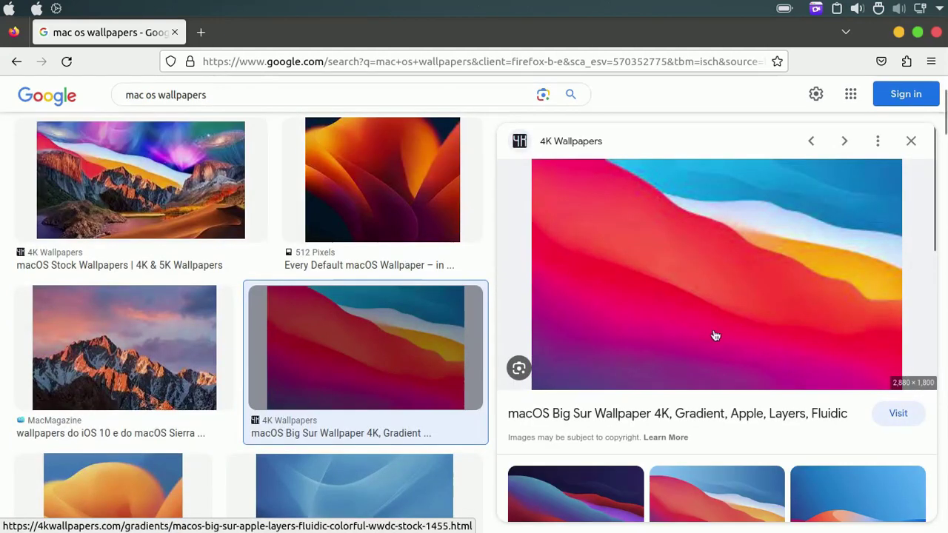
{"action": "scroll", "coordinate": [787, 339], "scroll_direction": "down", "scroll_amount": 3}
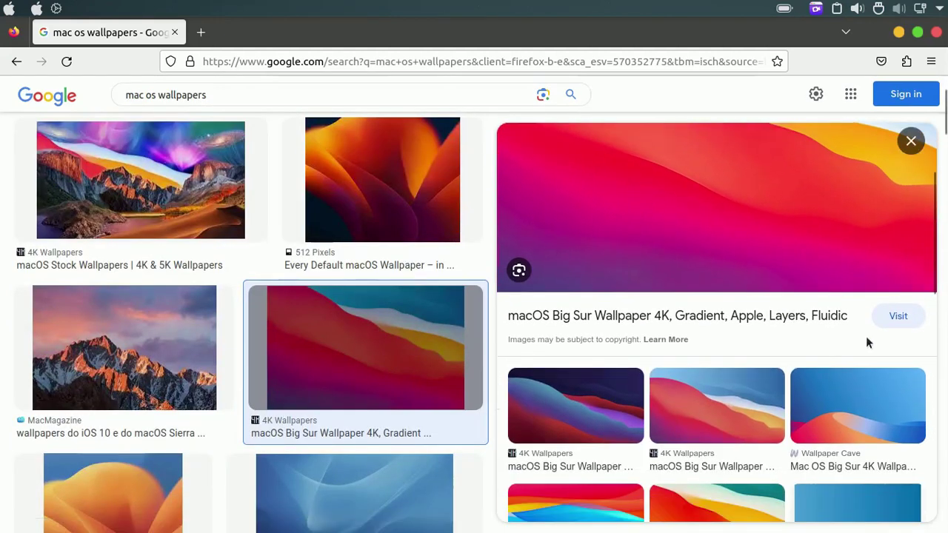
{"action": "left_click", "coordinate": [903, 320]}
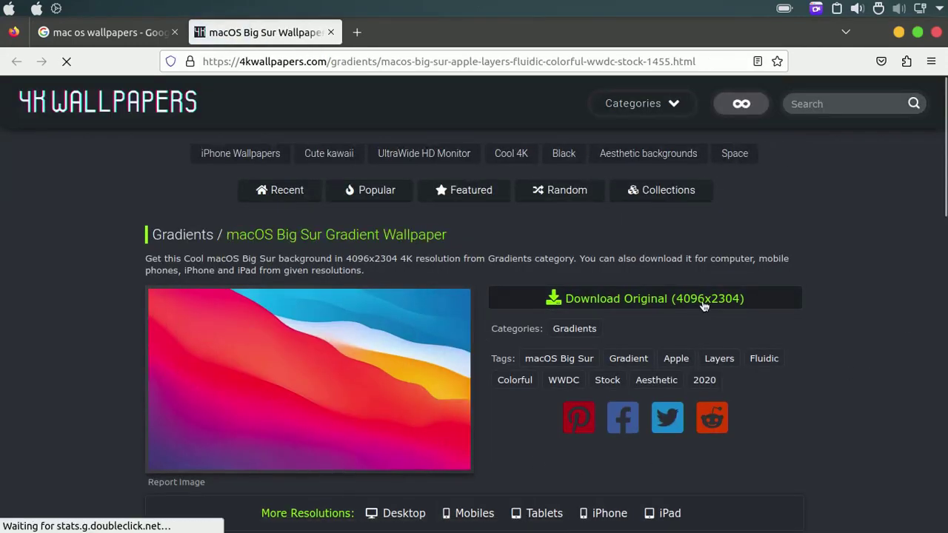
- Download the wallpaper in its original 4096x2304 resolution and show the file in its containing folder
{"action": "scroll", "coordinate": [604, 338], "scroll_direction": "down", "scroll_amount": 7}
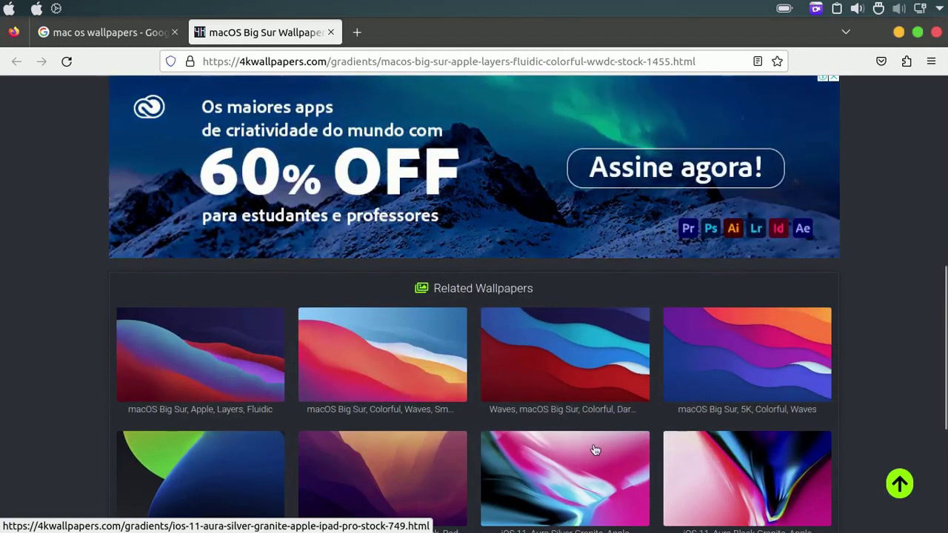
{"action": "scroll", "coordinate": [876, 393], "scroll_direction": "up", "scroll_amount": 7}
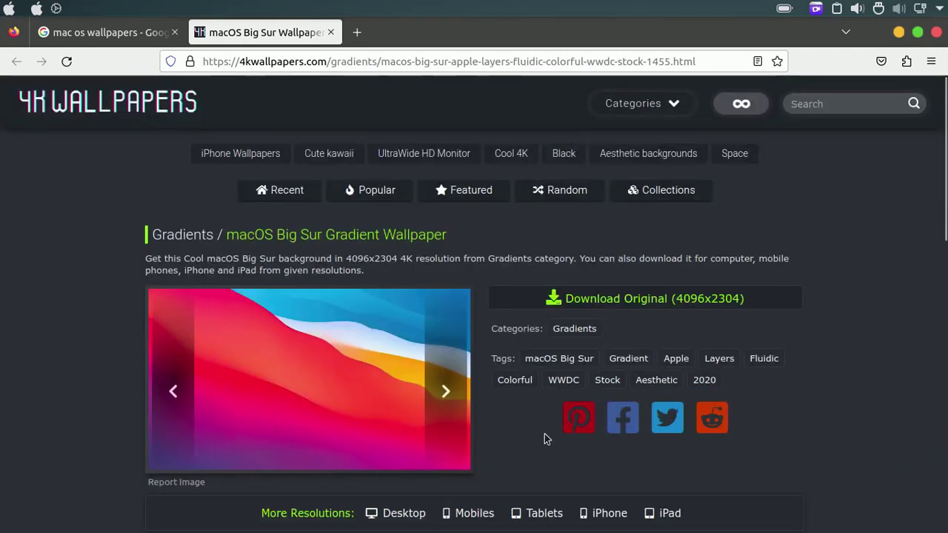
{"action": "left_click", "coordinate": [650, 305]}
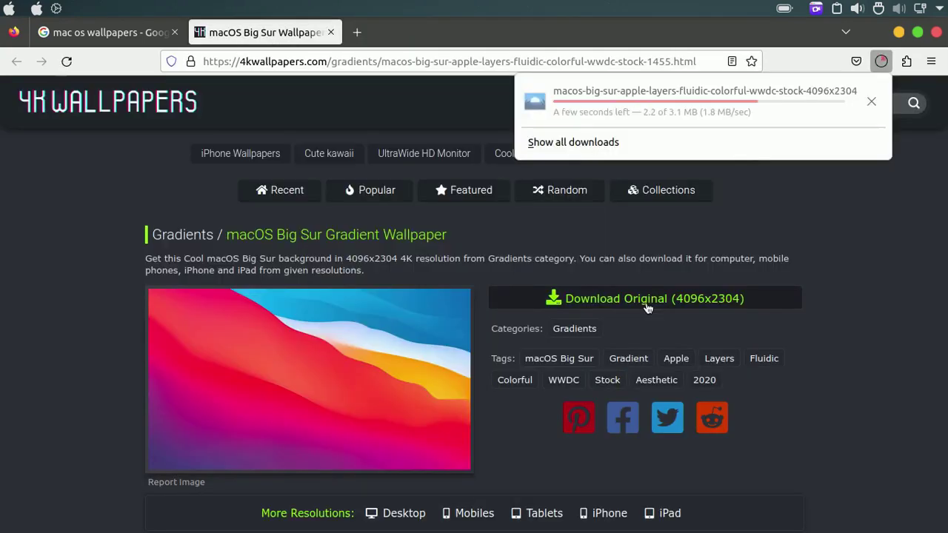
{"action": "left_click", "coordinate": [871, 98]}
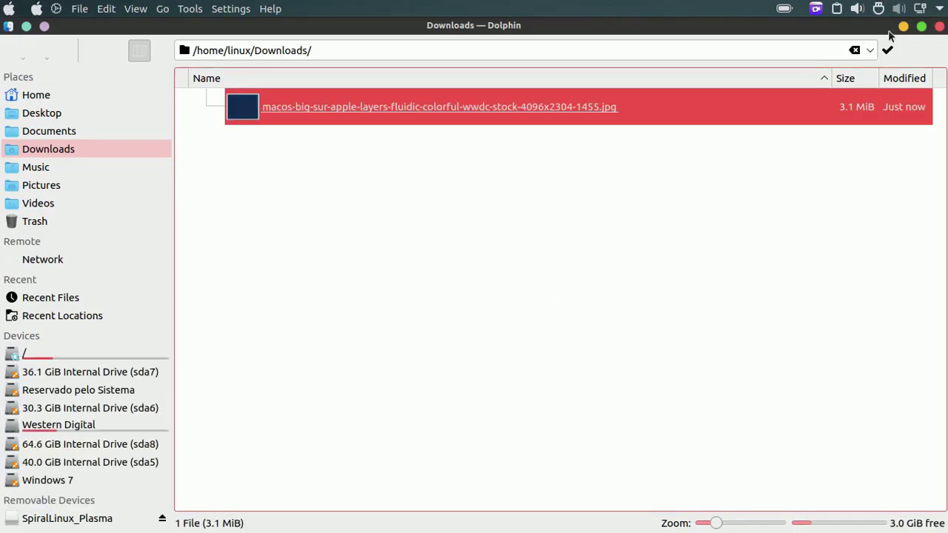
- Preview the downloaded Big Sur wallpaper in Gwenview and close the viewer
{"action": "right_click", "coordinate": [383, 107]}
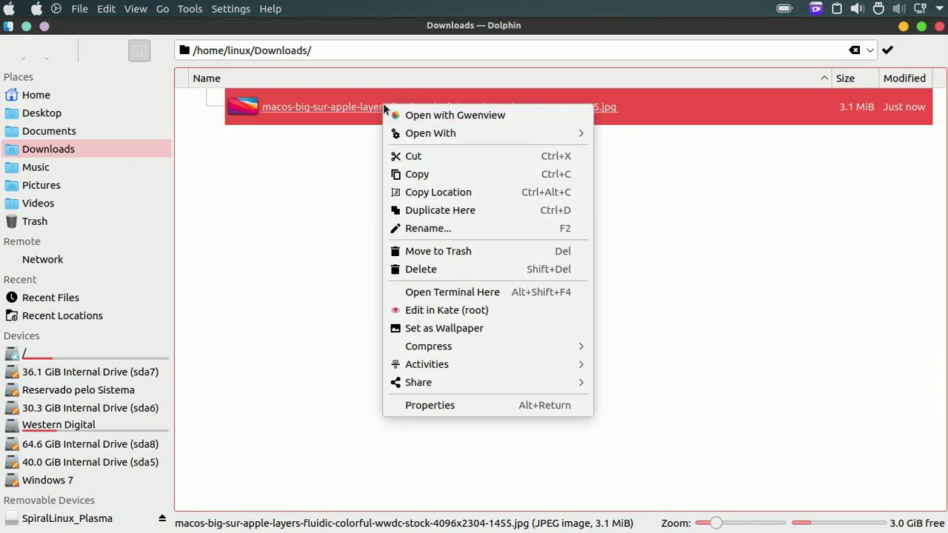
{"action": "left_click", "coordinate": [467, 115]}
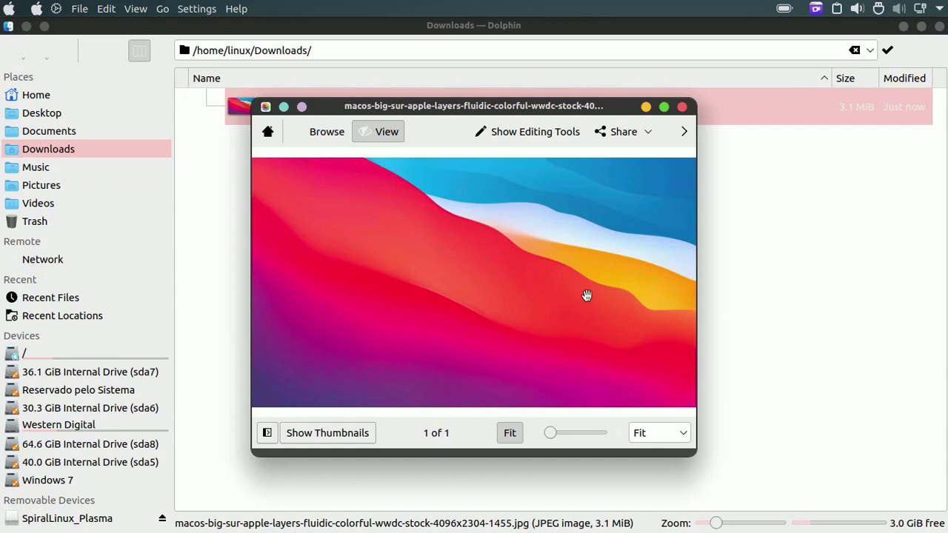
{"action": "left_click", "coordinate": [681, 107]}
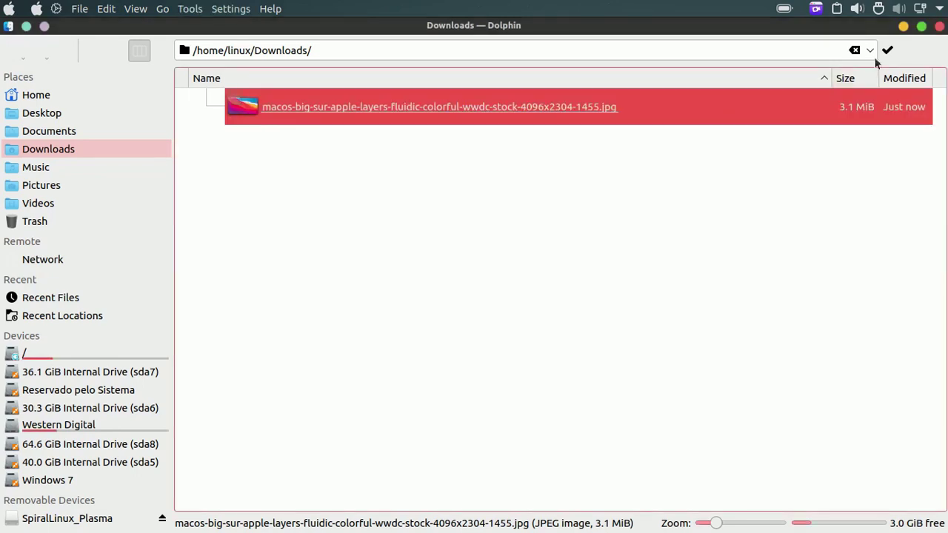
- Minimize the file manager and browser, launch Plank from Discover and minimize Discover
{"action": "left_click", "coordinate": [903, 27]}
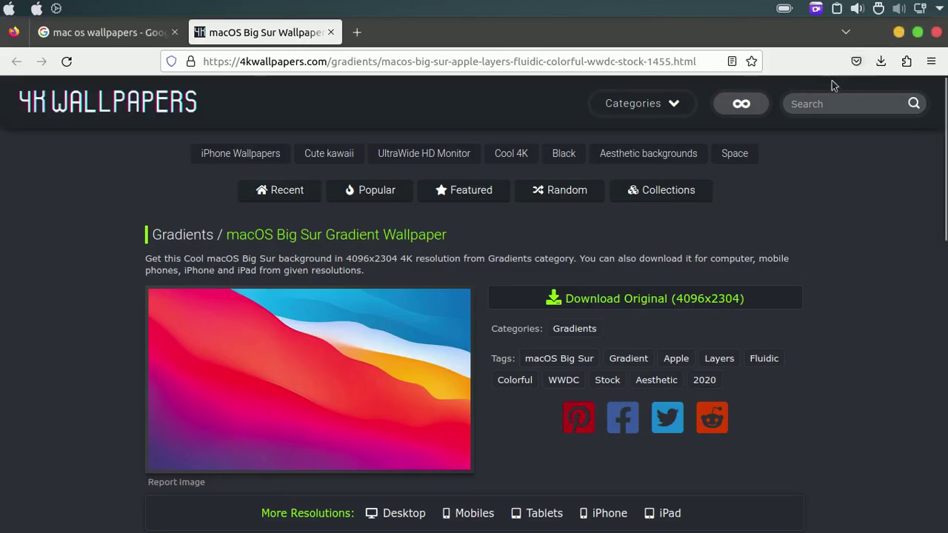
{"action": "left_click", "coordinate": [895, 33]}
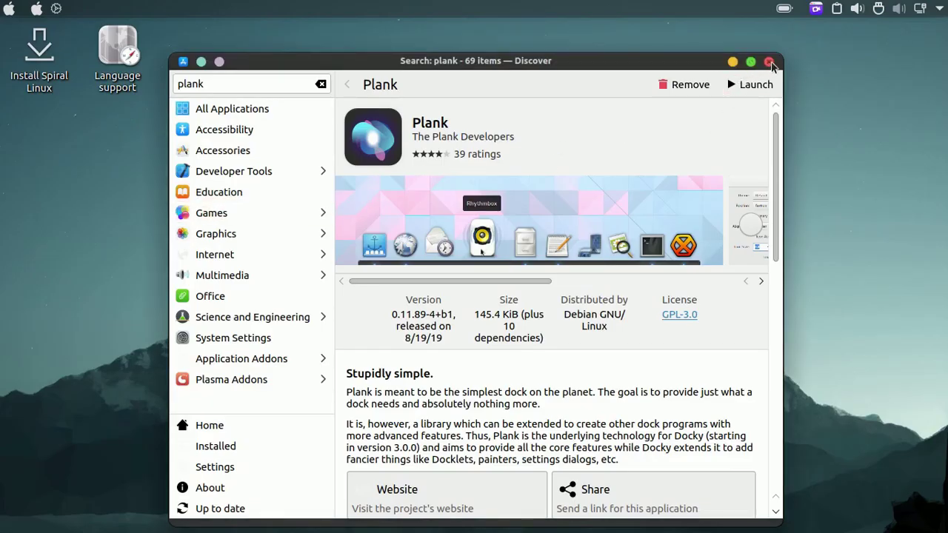
{"action": "left_click", "coordinate": [750, 84]}
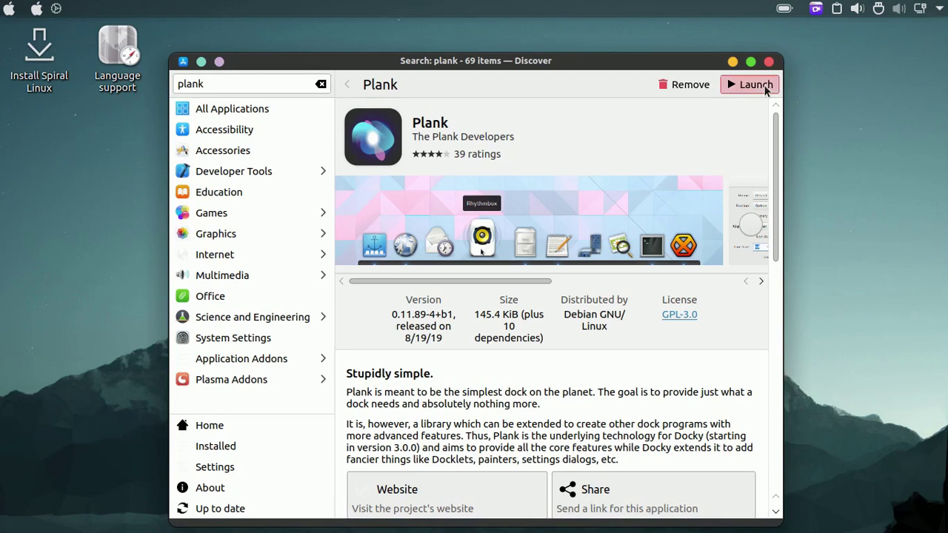
{"action": "left_click", "coordinate": [732, 61]}
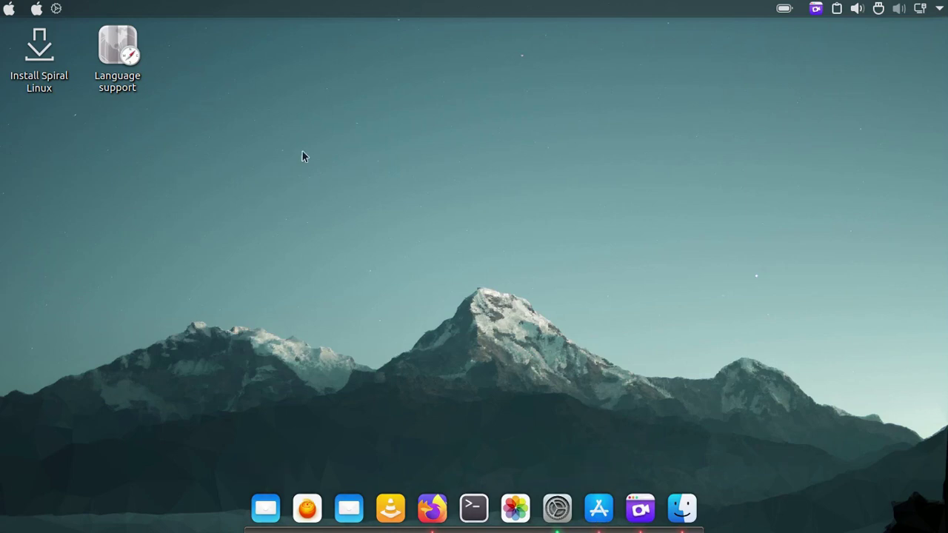
- Open the desktop's wallpaper settings and add the Big Sur image from the Downloads folder to the wallpaper list
{"action": "right_click", "coordinate": [239, 70]}
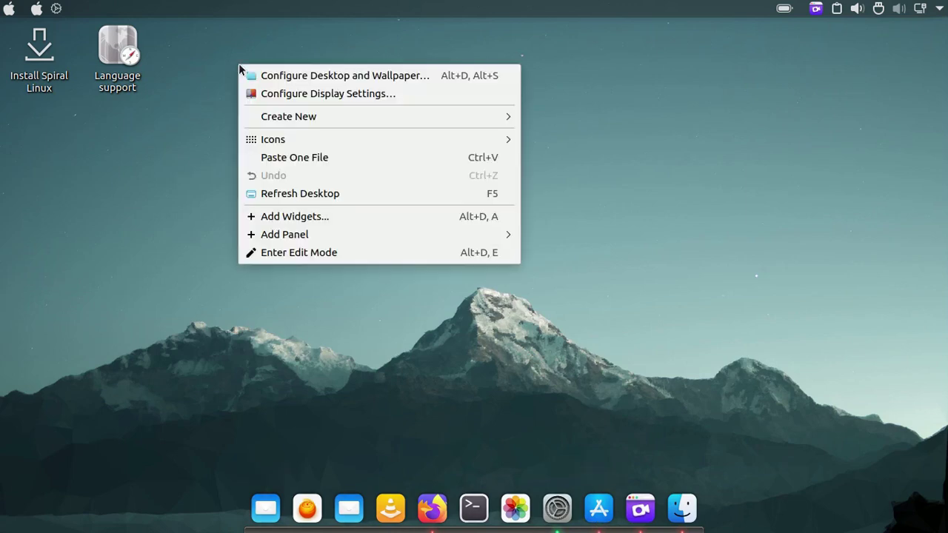
{"action": "left_click", "coordinate": [300, 74]}
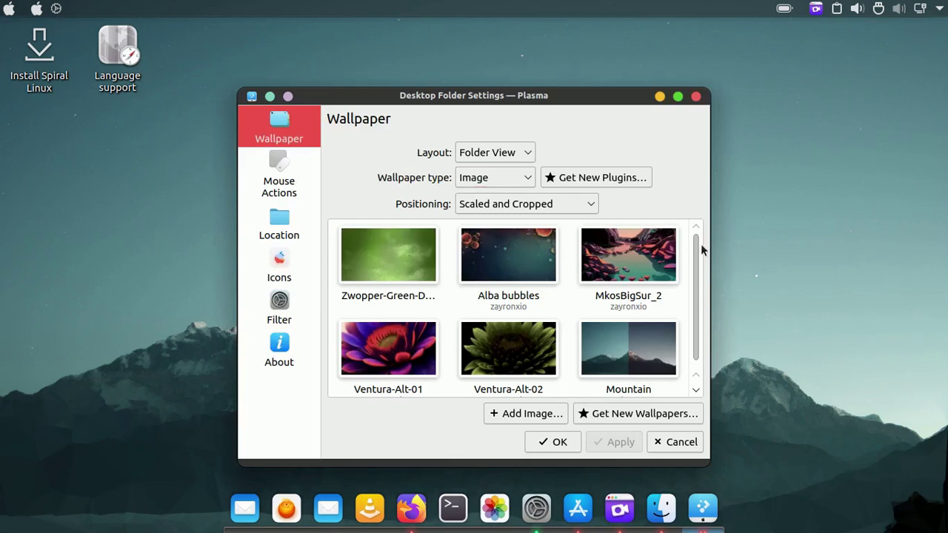
{"action": "left_click_drag", "start_coordinate": [696, 261], "coordinate": [694, 274]}
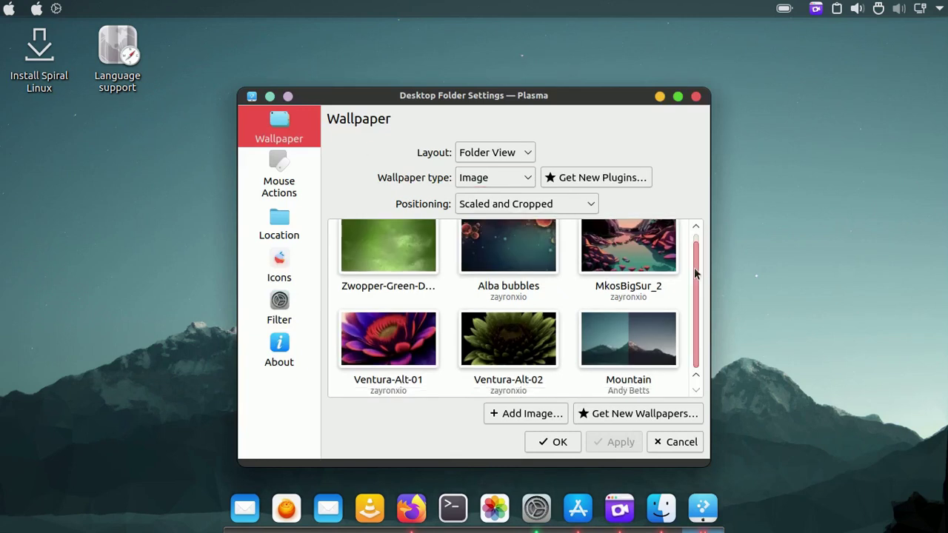
{"action": "scroll", "coordinate": [694, 274], "scroll_direction": "up", "scroll_amount": 1}
{"action": "left_click", "coordinate": [522, 414]}
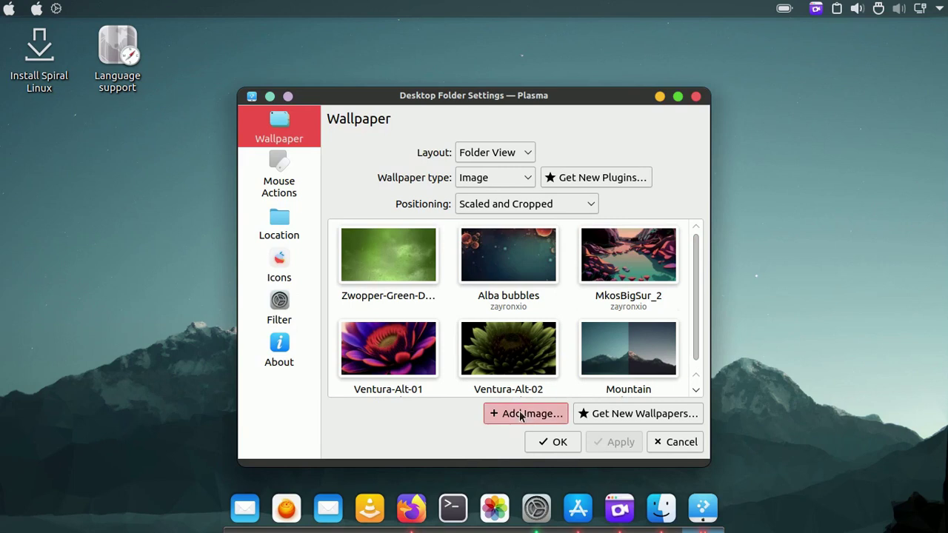
{"action": "left_click", "coordinate": [228, 126]}
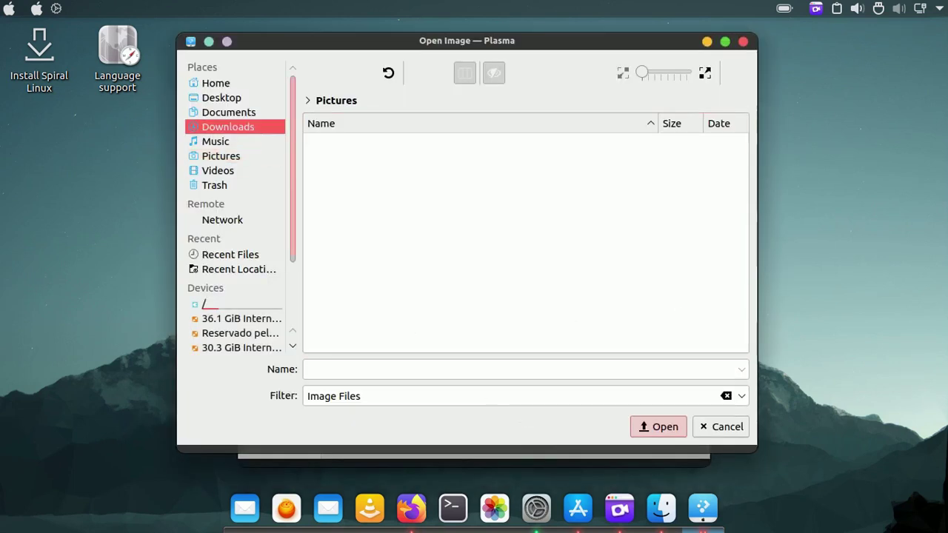
{"action": "left_click", "coordinate": [403, 145]}
{"action": "left_click", "coordinate": [659, 427]}
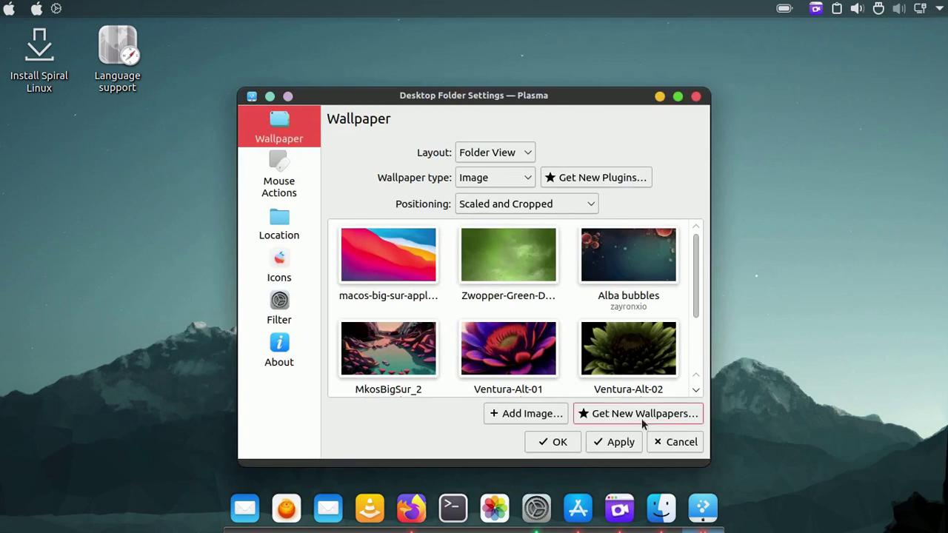
- Select the macos-big-sur image as the desktop wallpaper, apply the change and close the Desktop Folder Settings
{"action": "left_click", "coordinate": [611, 443]}
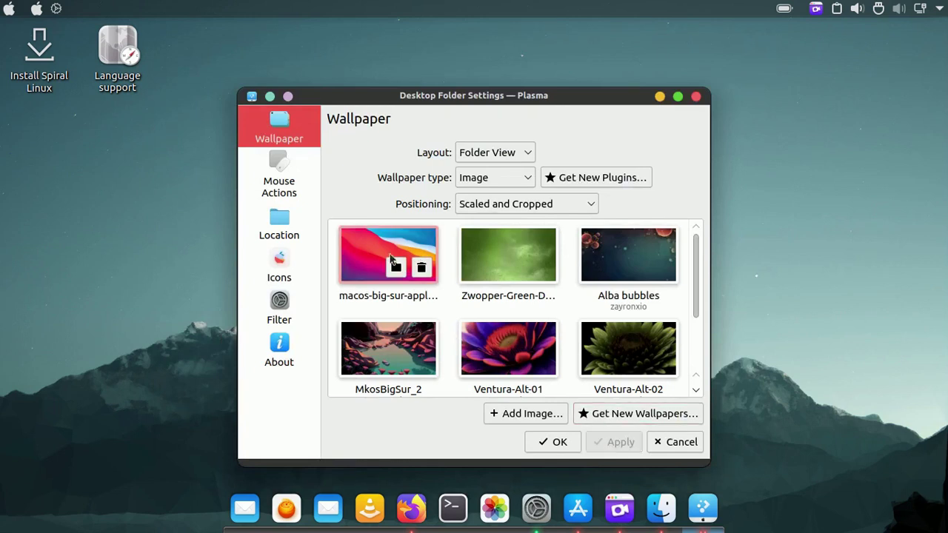
{"action": "left_click", "coordinate": [379, 255]}
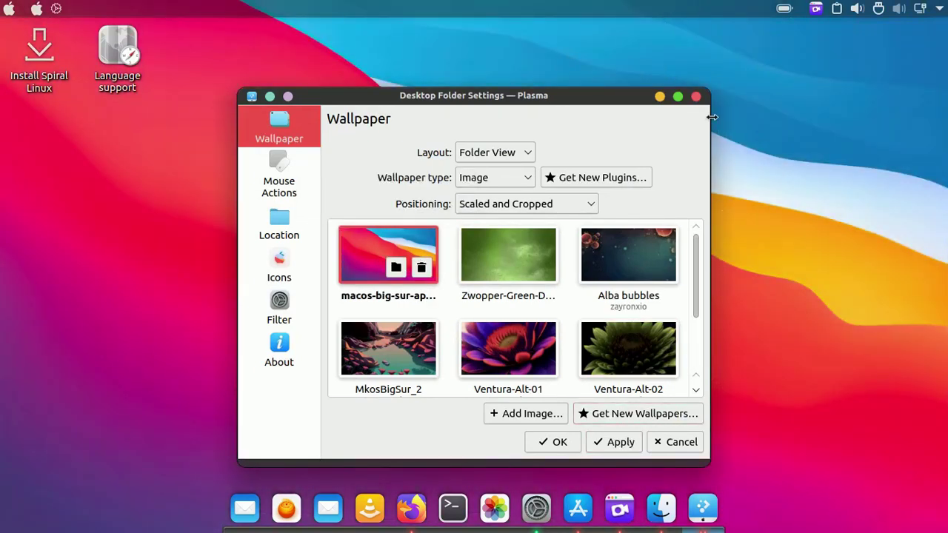
{"action": "left_click", "coordinate": [695, 97]}
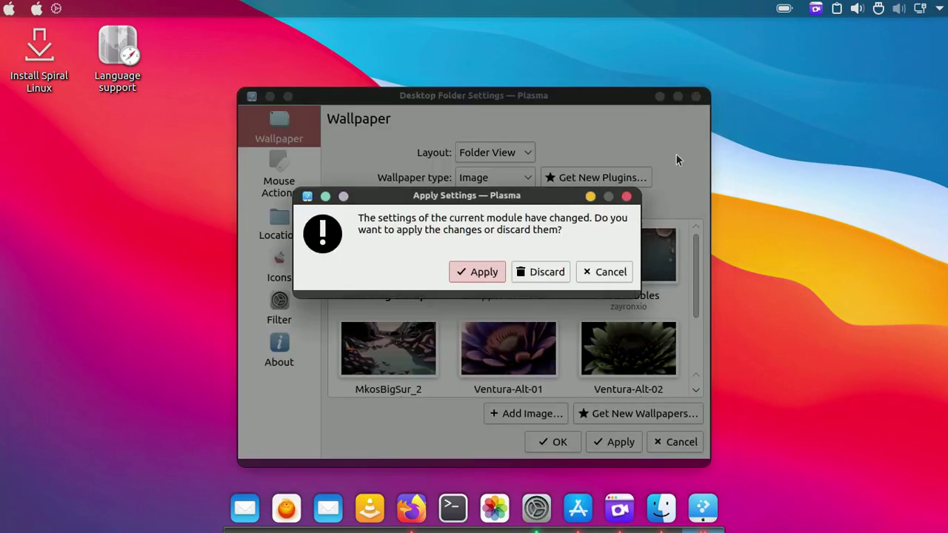
{"action": "left_click", "coordinate": [607, 272]}
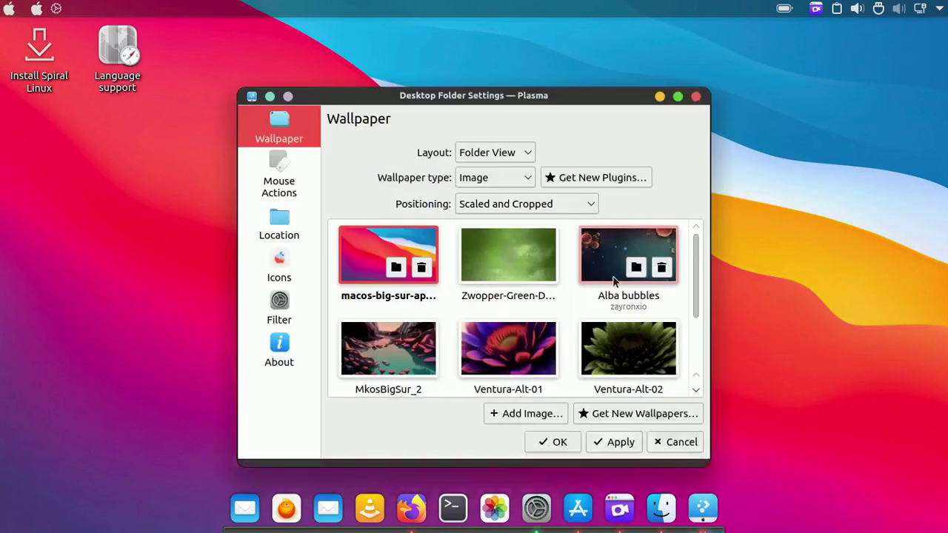
{"action": "left_click", "coordinate": [697, 97]}
{"action": "left_click", "coordinate": [489, 272]}
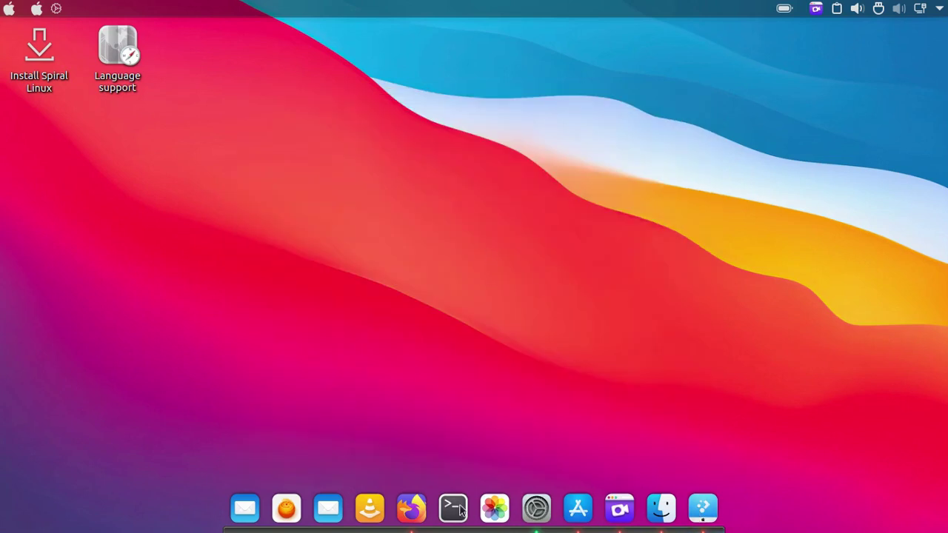
- Browse the Multimedia category of the application menu, close the menu and launch Thunderbird from the dock
{"action": "left_click", "coordinate": [7, 9]}
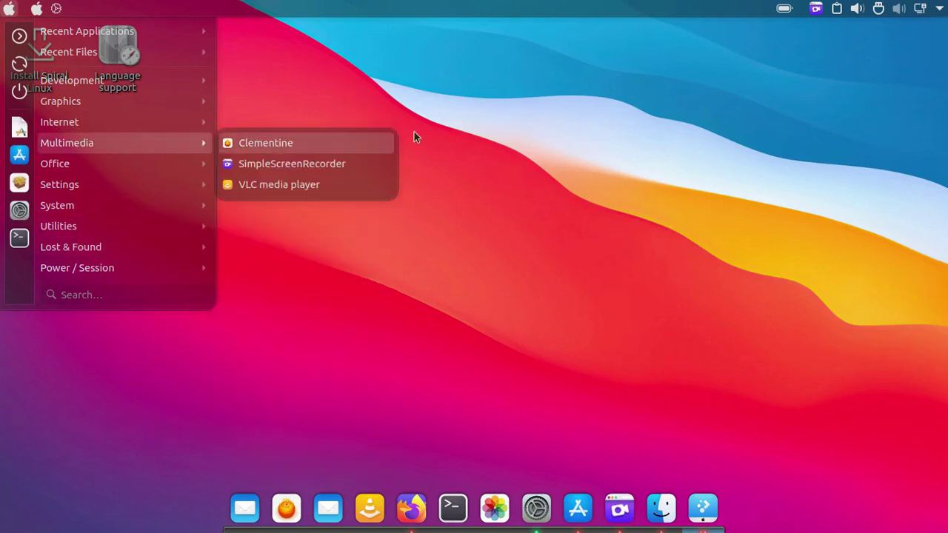
{"action": "left_click", "coordinate": [544, 69]}
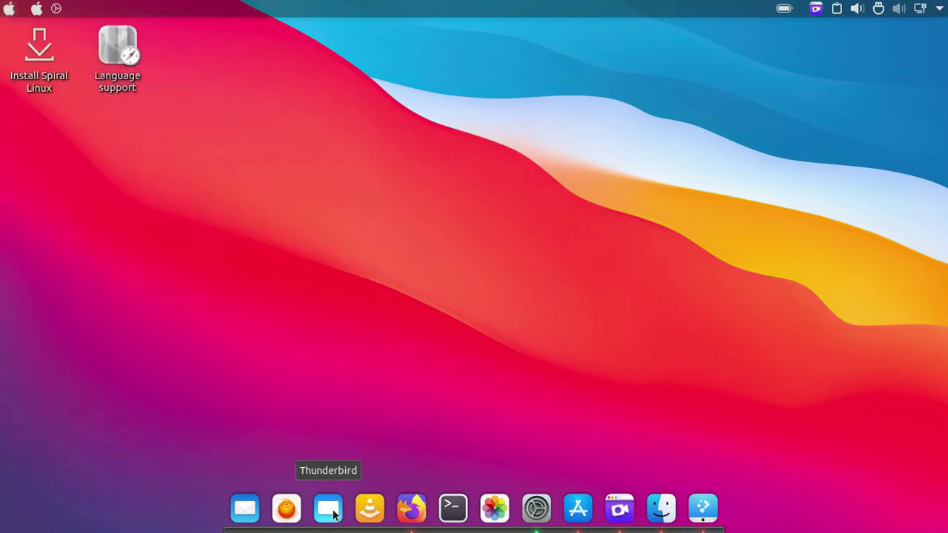
{"action": "left_click", "coordinate": [255, 514]}
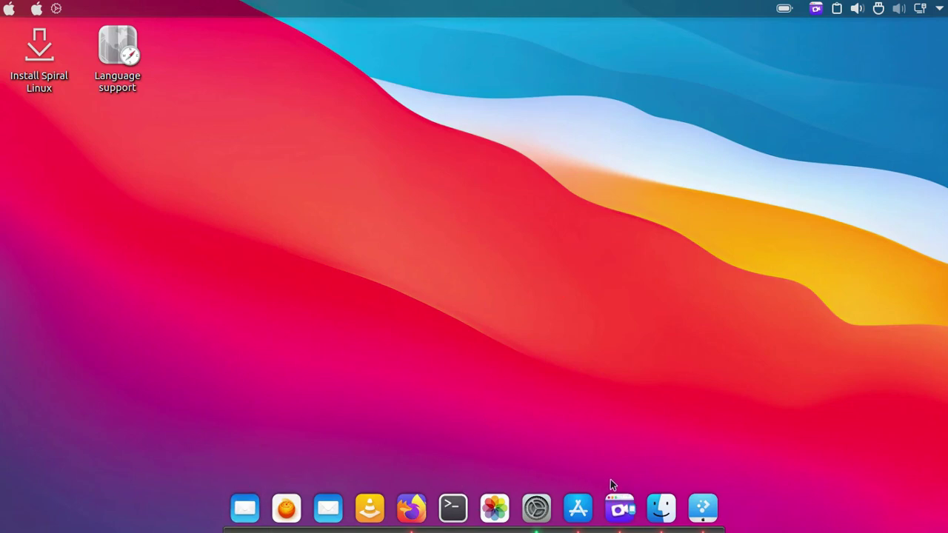
- View the Home folder in Dolphin, and close both the file manager and the Thunderbird window
{"action": "left_click", "coordinate": [656, 510]}
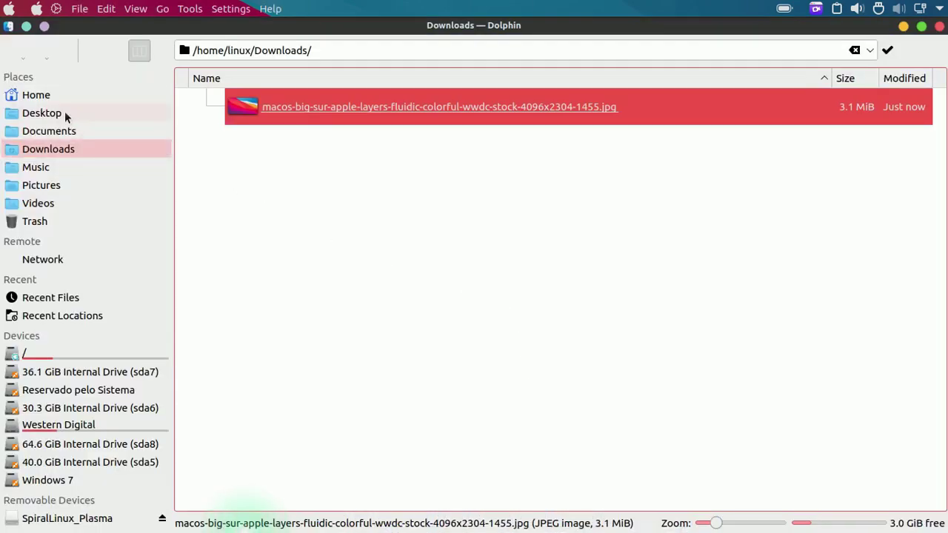
{"action": "left_click", "coordinate": [40, 95]}
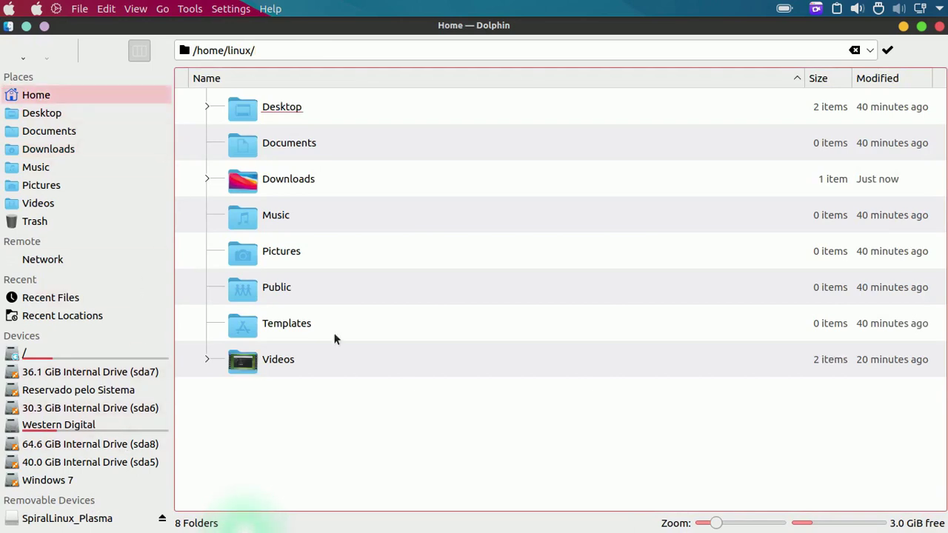
{"action": "left_click", "coordinate": [939, 26]}
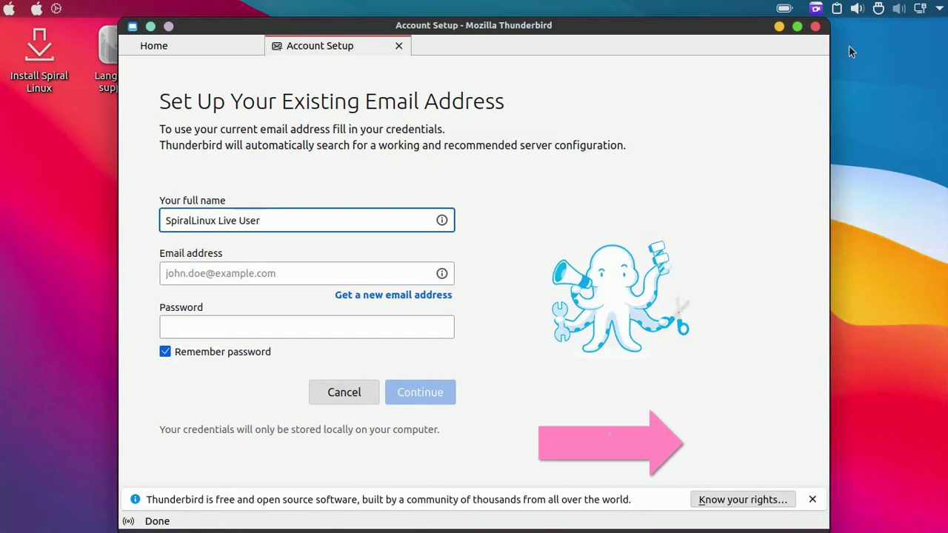
{"action": "left_click", "coordinate": [814, 25]}
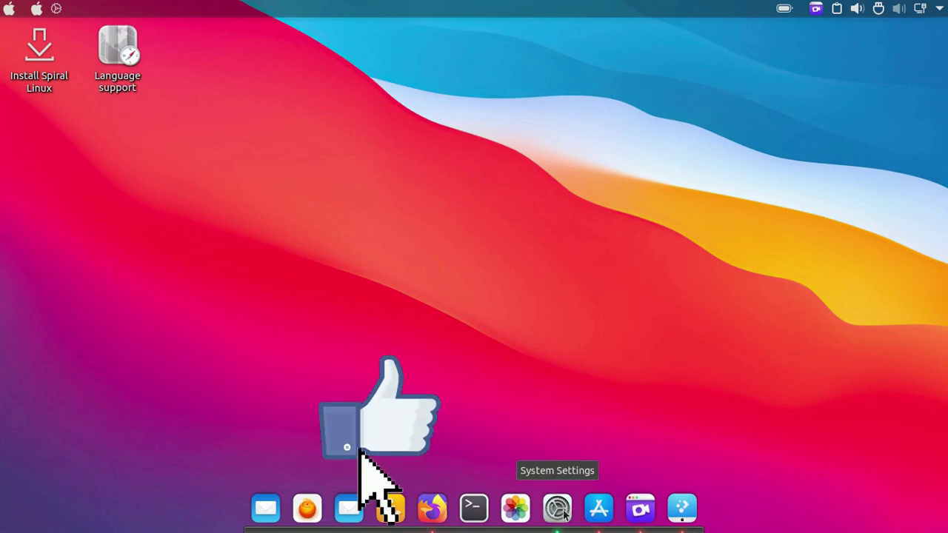
- Bring up the SimpleScreenRecorder window from the dock
{"action": "left_click", "coordinate": [640, 509]}
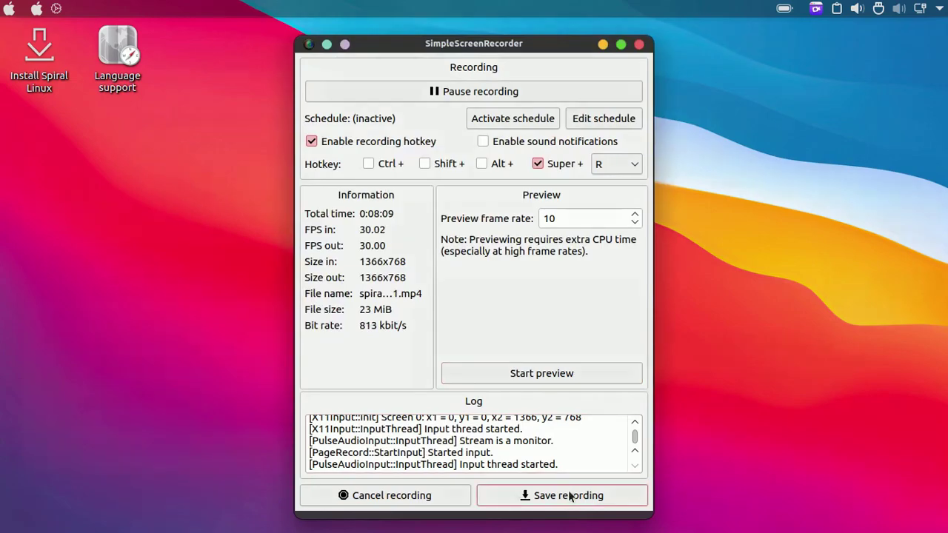